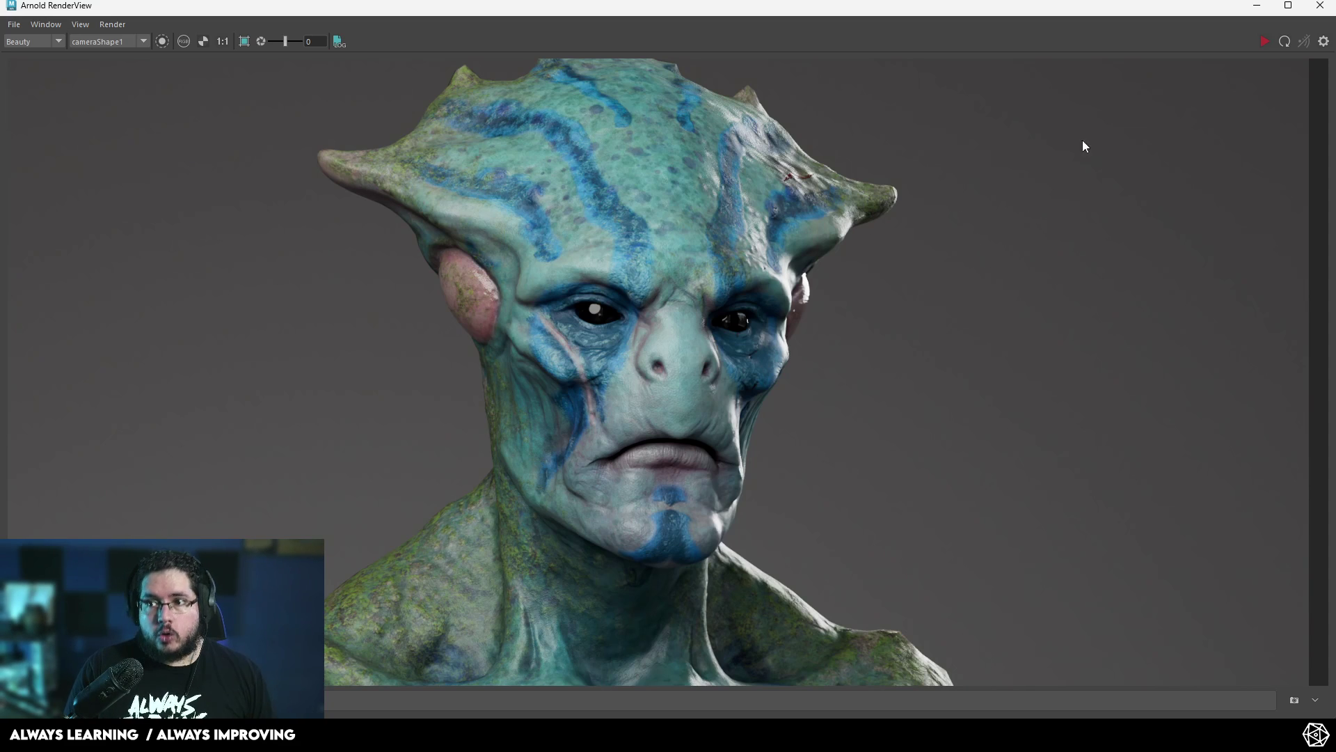
Restore the Arnold RenderView to a smaller floating window and open the Hypershade maximized
left_click(1257, 6)
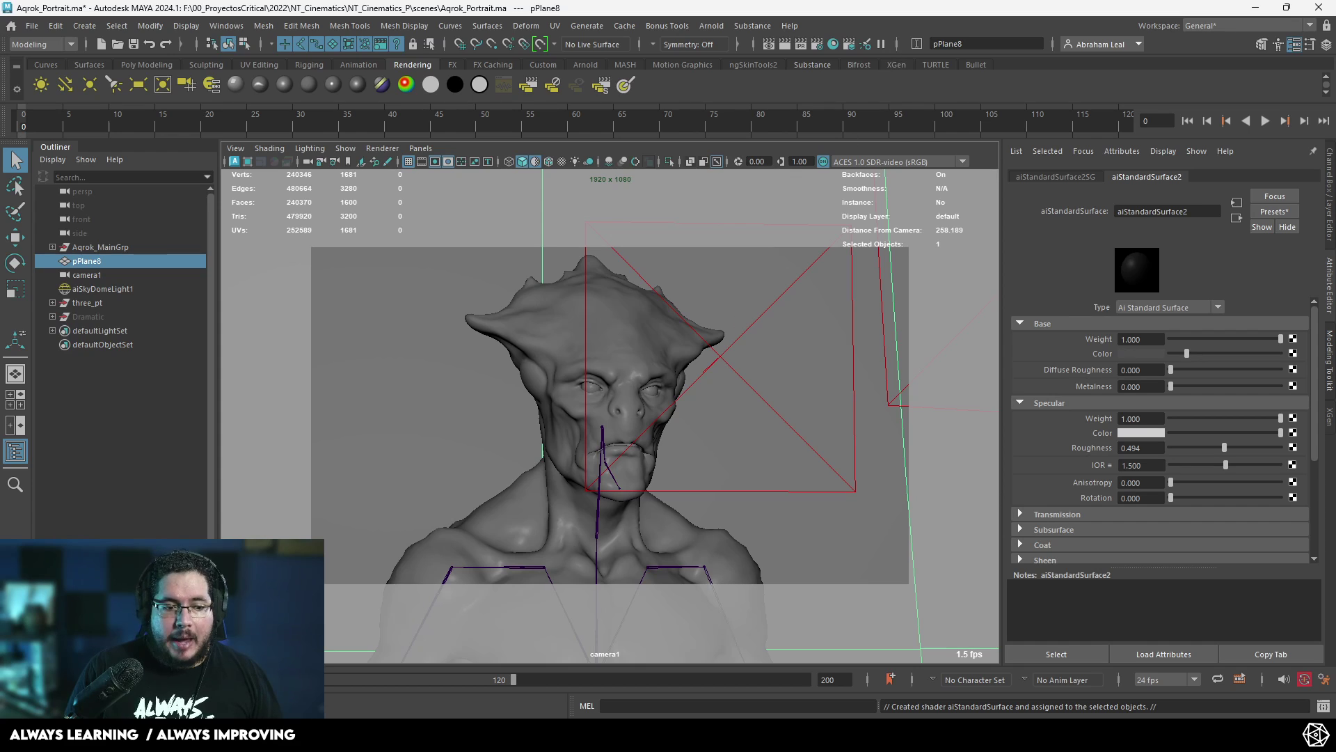
key("alt+Tab")
double_click(979, 10)
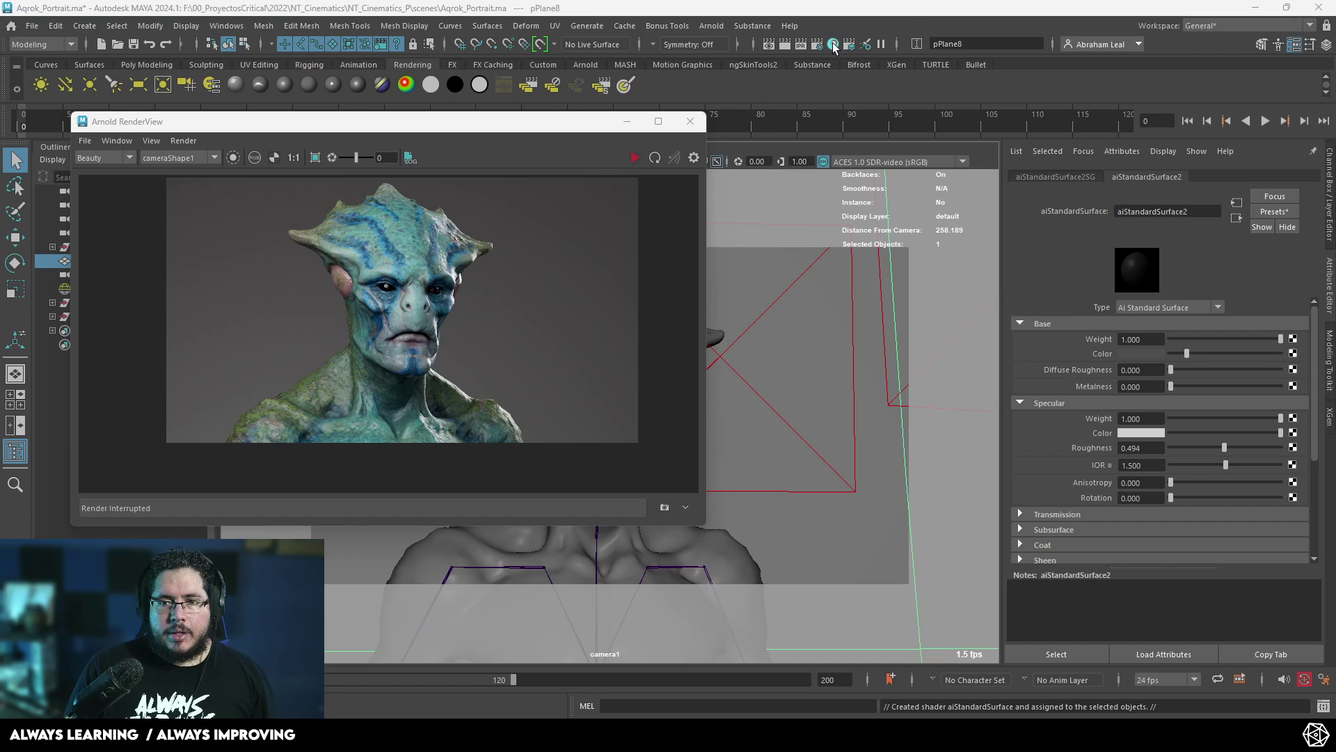
left_click(833, 43)
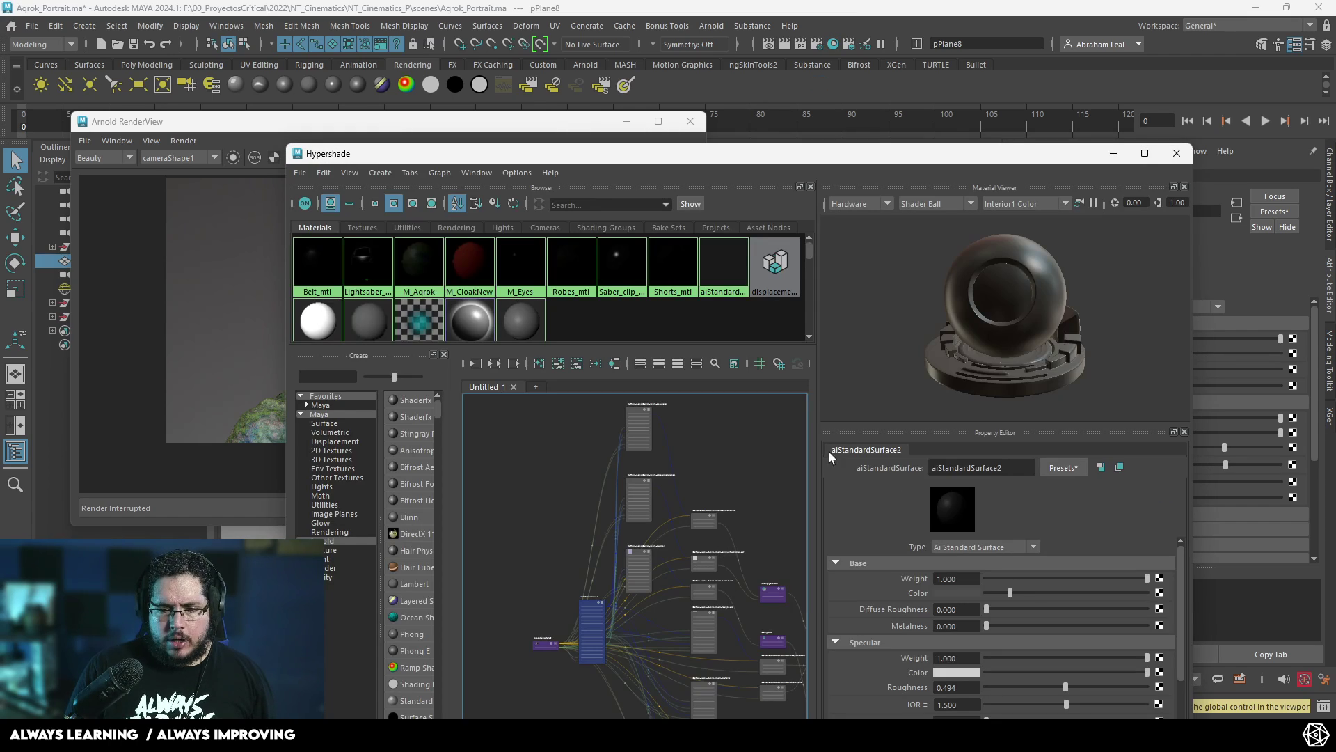
left_click(1145, 153)
Graph the input and output connections of the M_Aqrok material in the node editor
scroll(502, 504, "up", 6)
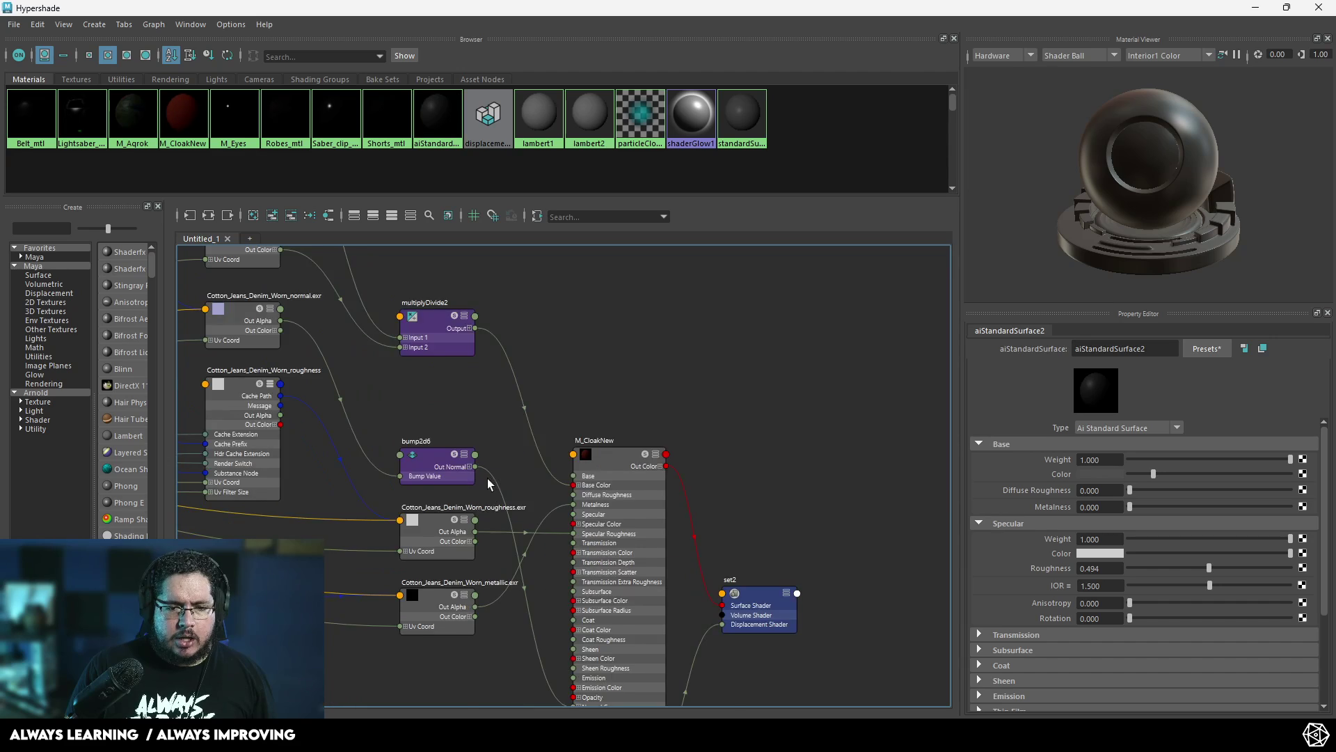
scroll(595, 436, "down", 5)
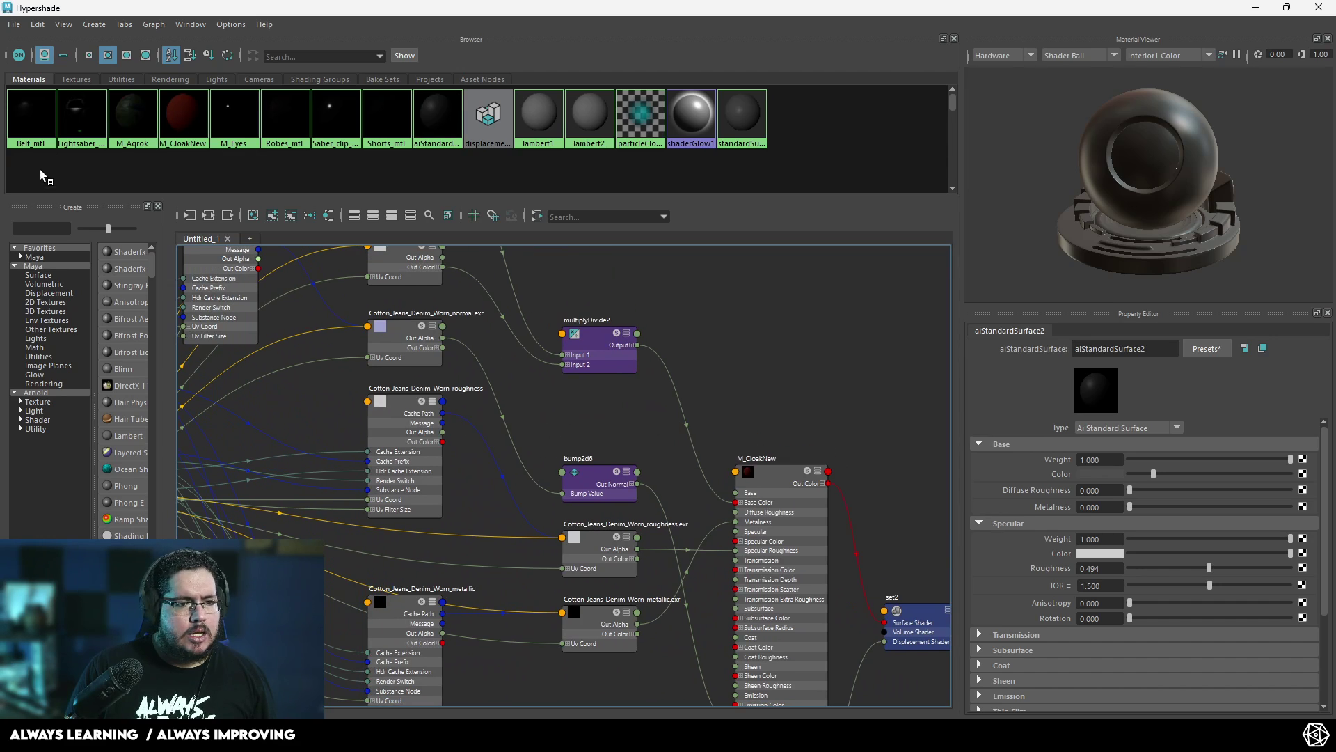
left_click(208, 216)
left_click(555, 451)
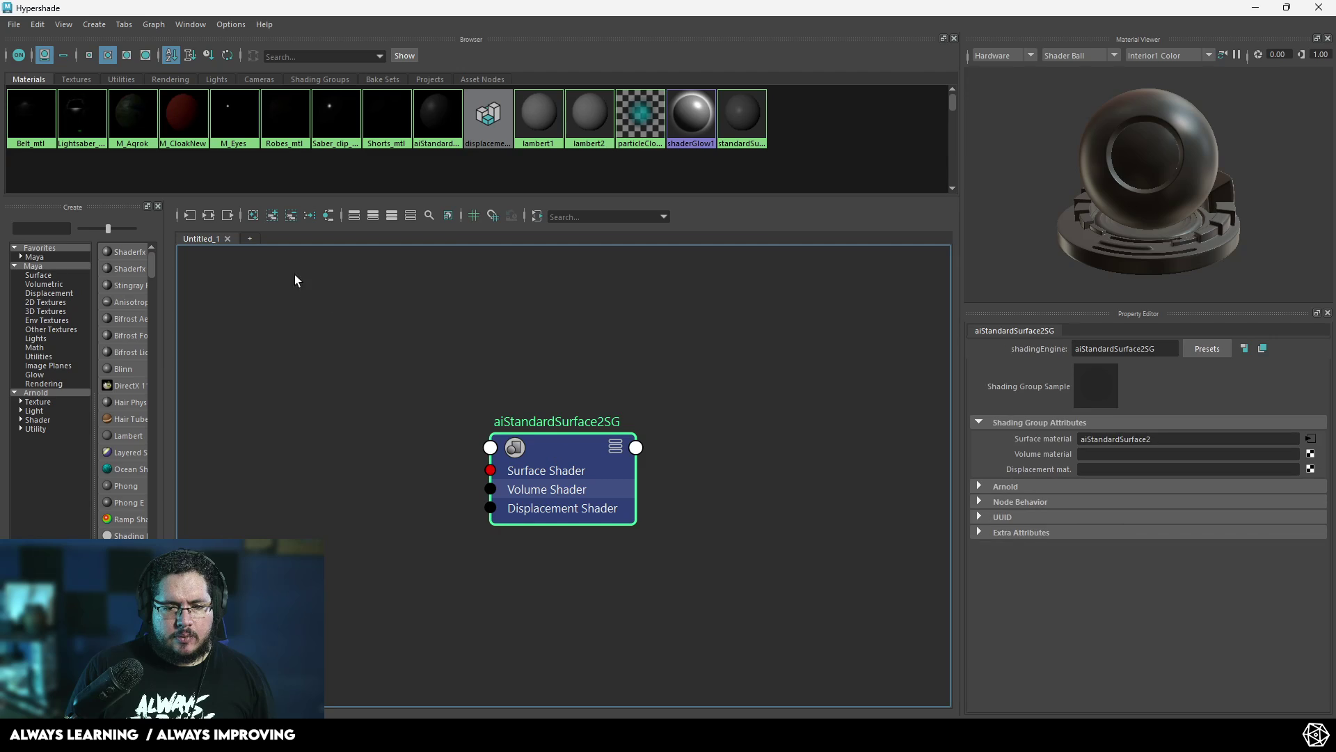
left_click(208, 216)
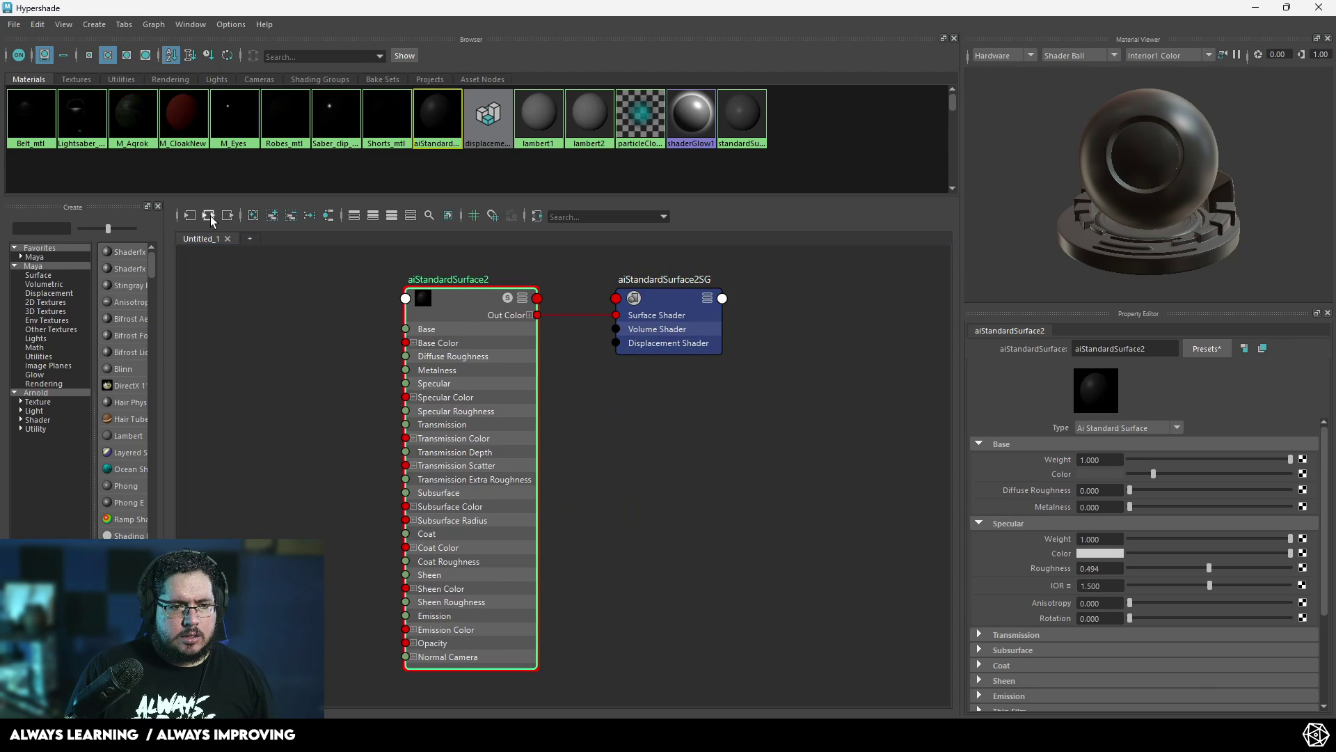
left_click(135, 132)
left_click(208, 216)
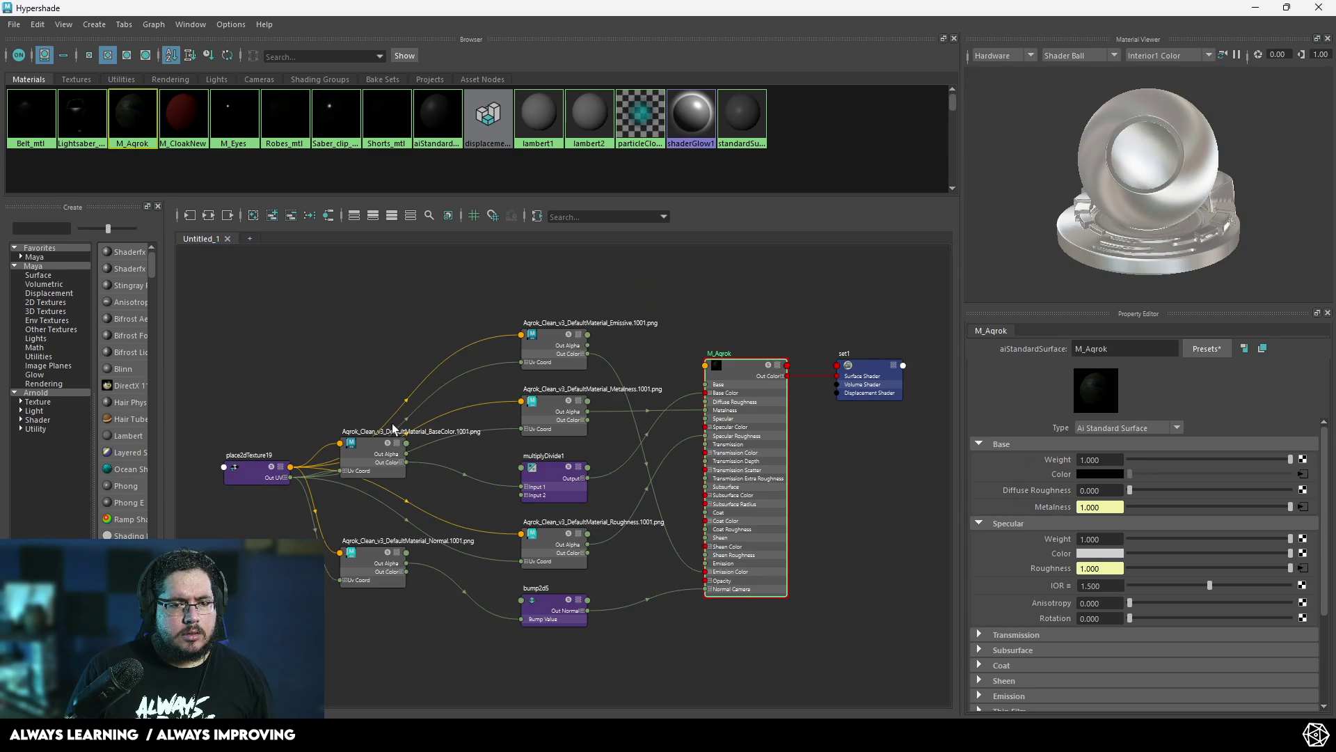
Spread out the Emissive, Metalness, multiplyDivide1, BaseColor, Roughness and Normal nodes so M_Aqrok's network is easier to read
scroll(674, 379, "up", 4)
middle_click_drag(648, 341, 705, 354, "alt")
scroll(673, 379, "down", 2)
left_click_drag(603, 346, 627, 280)
left_click_drag(599, 420, 603, 367)
middle_click_drag(601, 438, 595, 379, "alt")
left_click_drag(589, 454, 601, 415)
left_click_drag(373, 438, 433, 433)
middle_click_drag(557, 562, 547, 487, "alt")
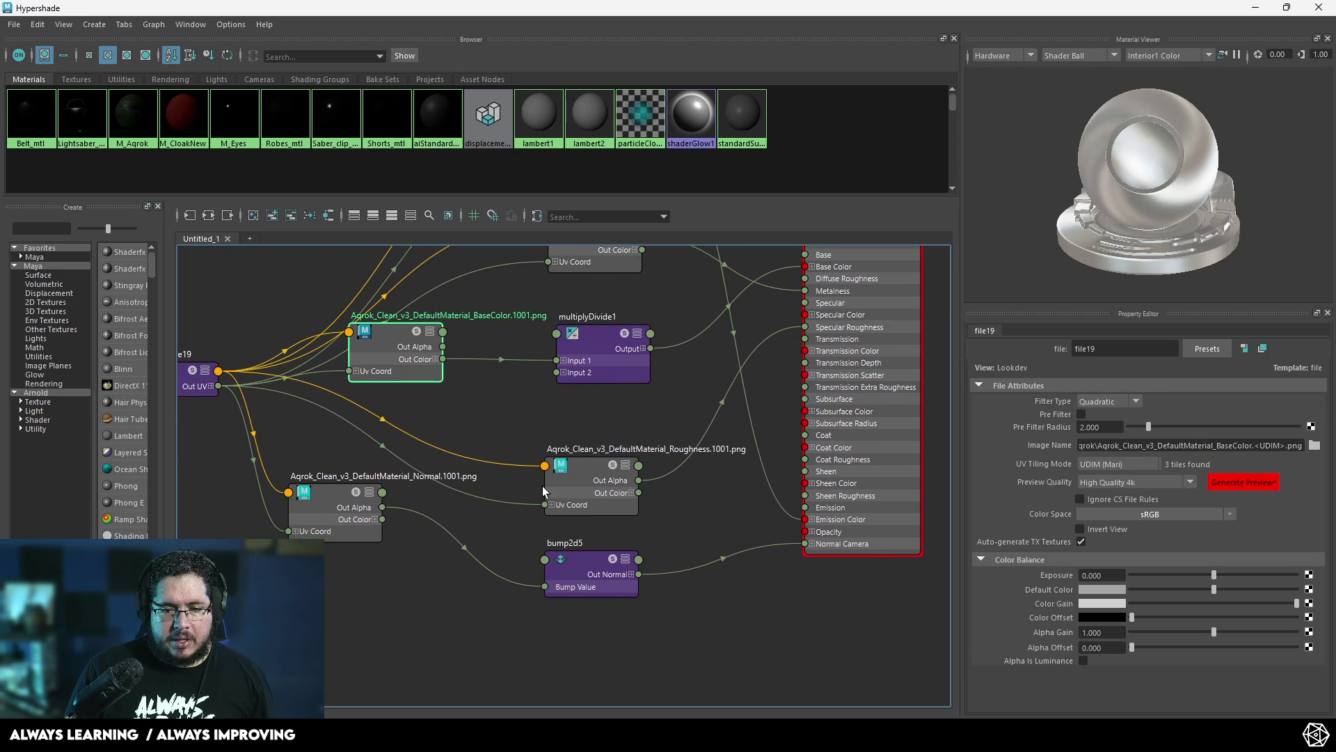
left_click_drag(553, 507, 559, 464)
left_click_drag(334, 519, 372, 534)
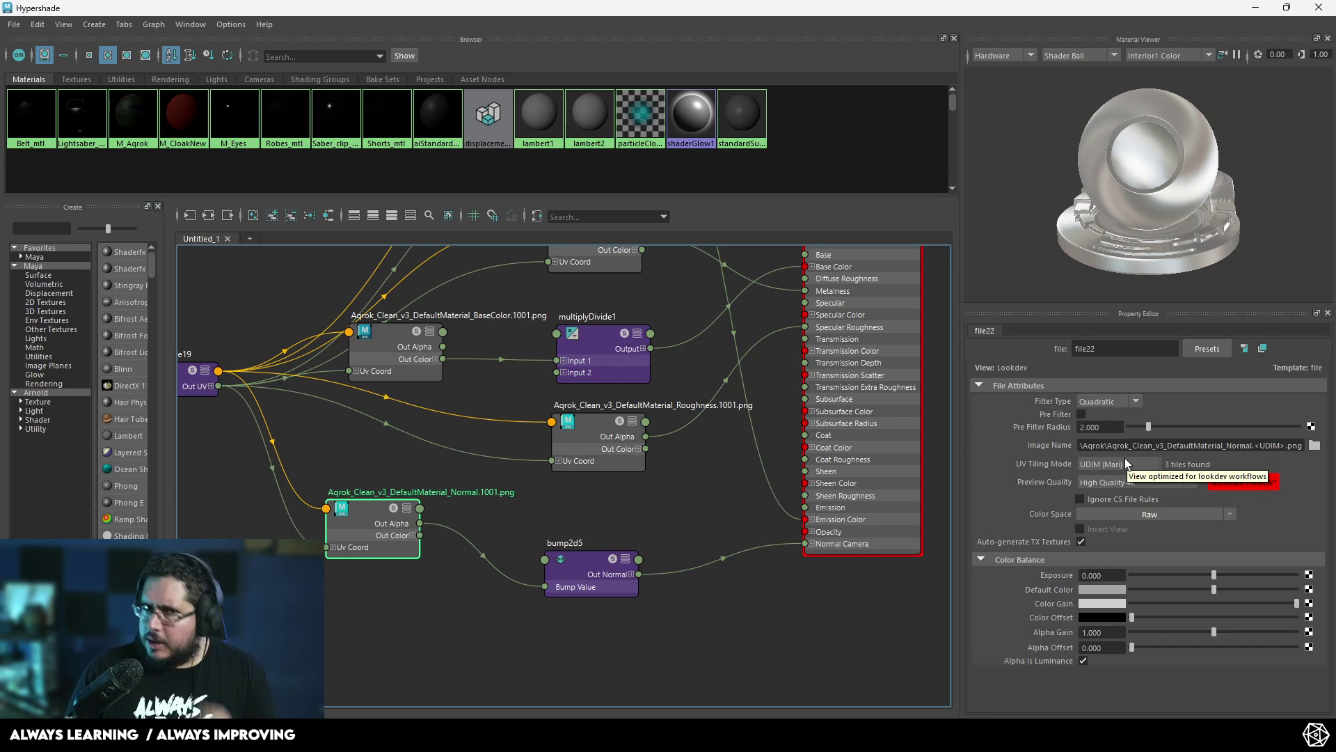
Examine how the texture nodes connect to M_Aqrok and show the material's attributes
middle_click_drag(596, 430, 577, 575, "alt")
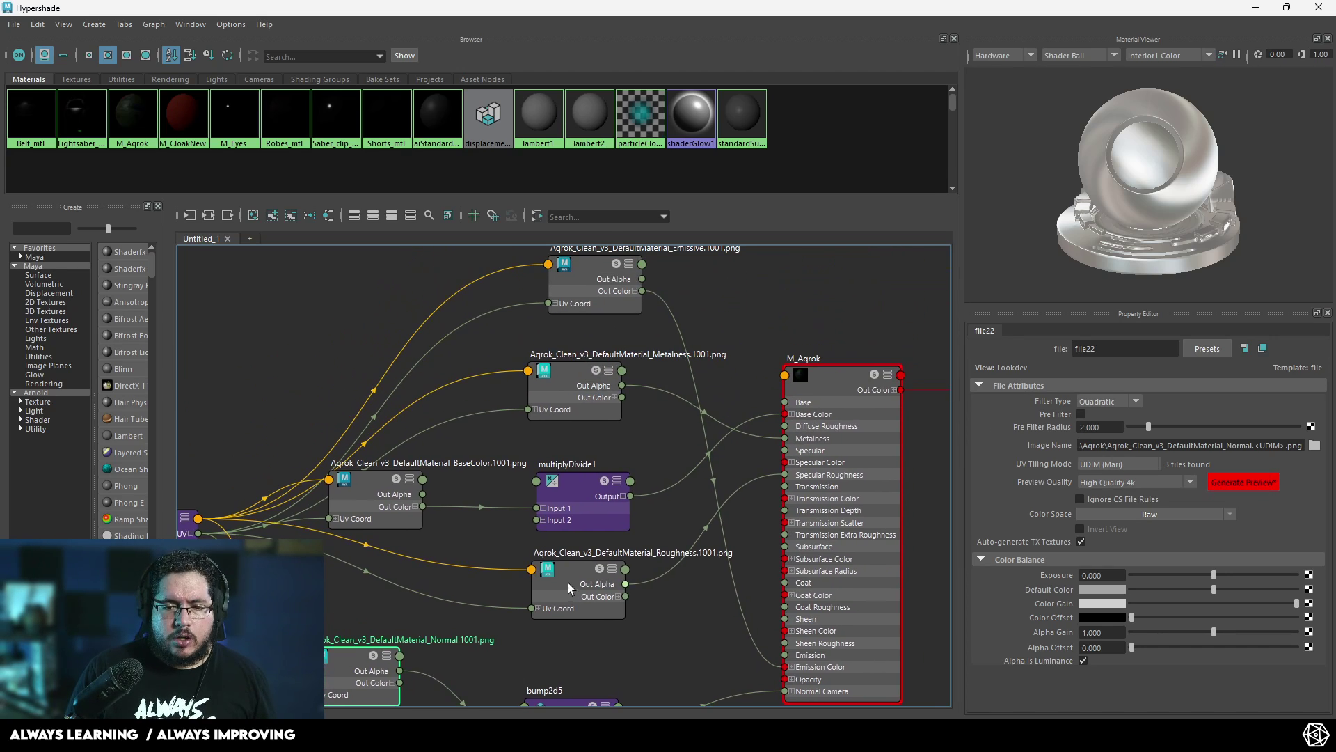
scroll(755, 461, "down", 3)
middle_click_drag(754, 461, 679, 448, "alt")
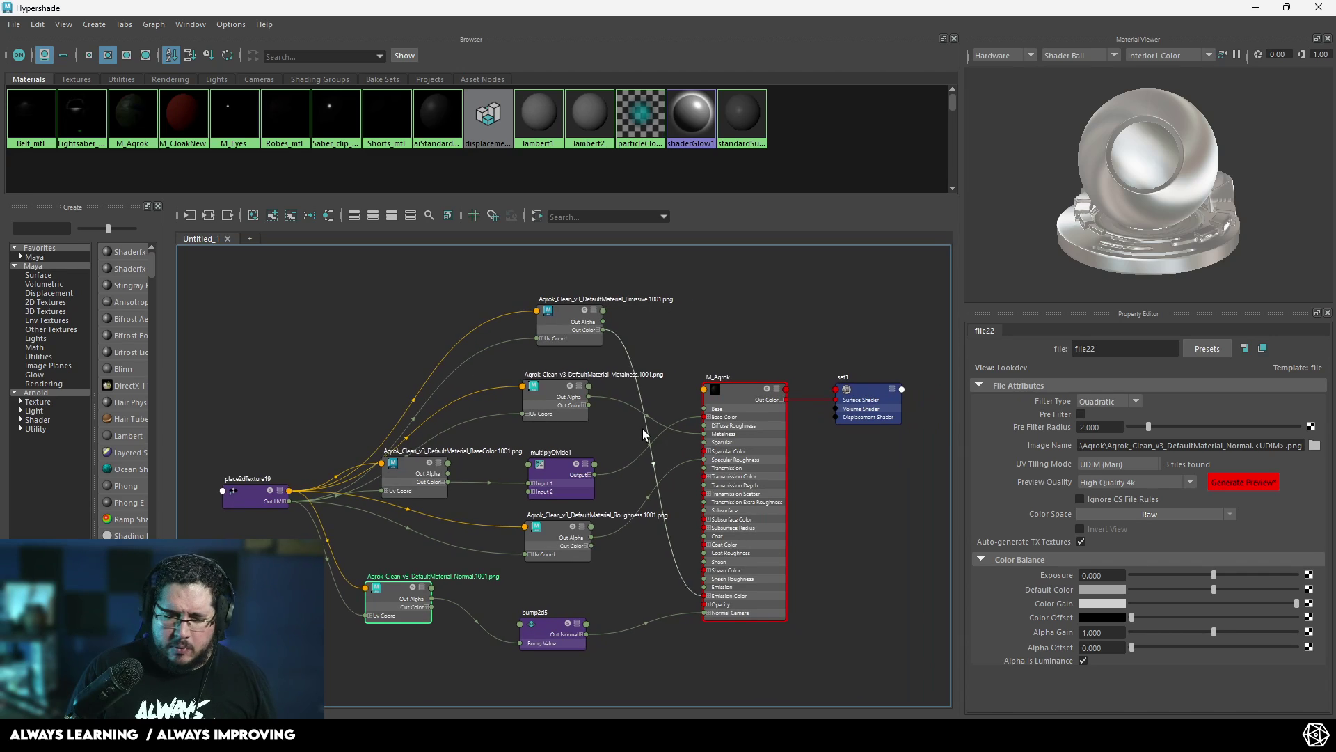
scroll(641, 434, "up", 5)
scroll(630, 424, "down", 5)
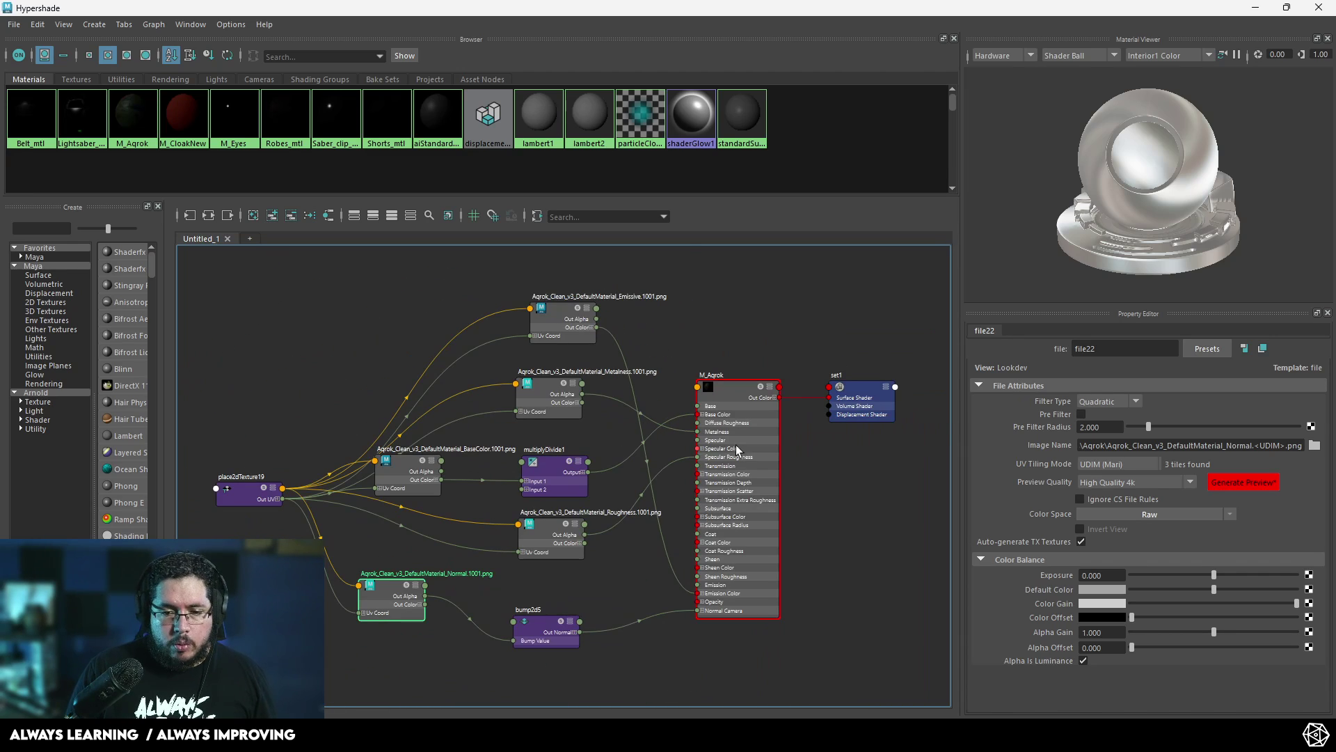
left_click(732, 449)
middle_click_drag(697, 460, 656, 500, "alt")
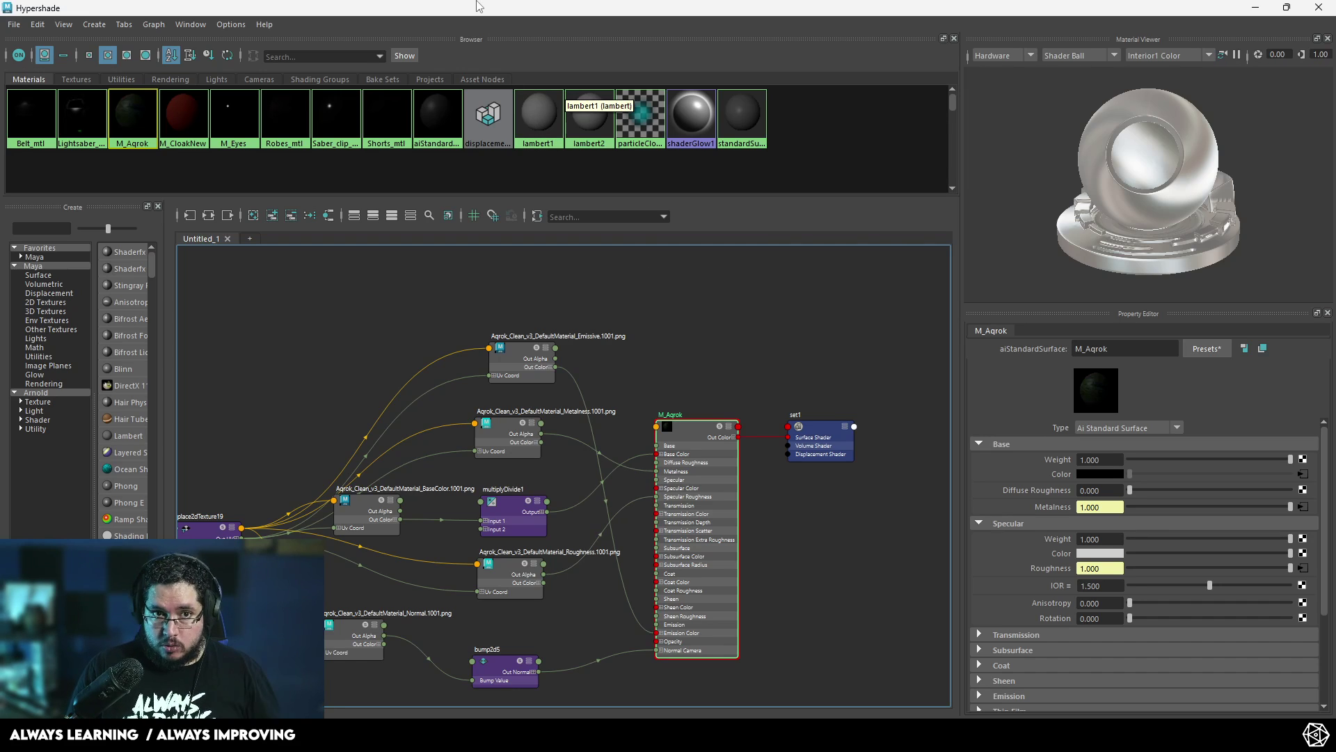
Try docking the Arnold RenderView above the Hypershade in one window with a larger render area
left_click_drag(487, 10, 847, 73)
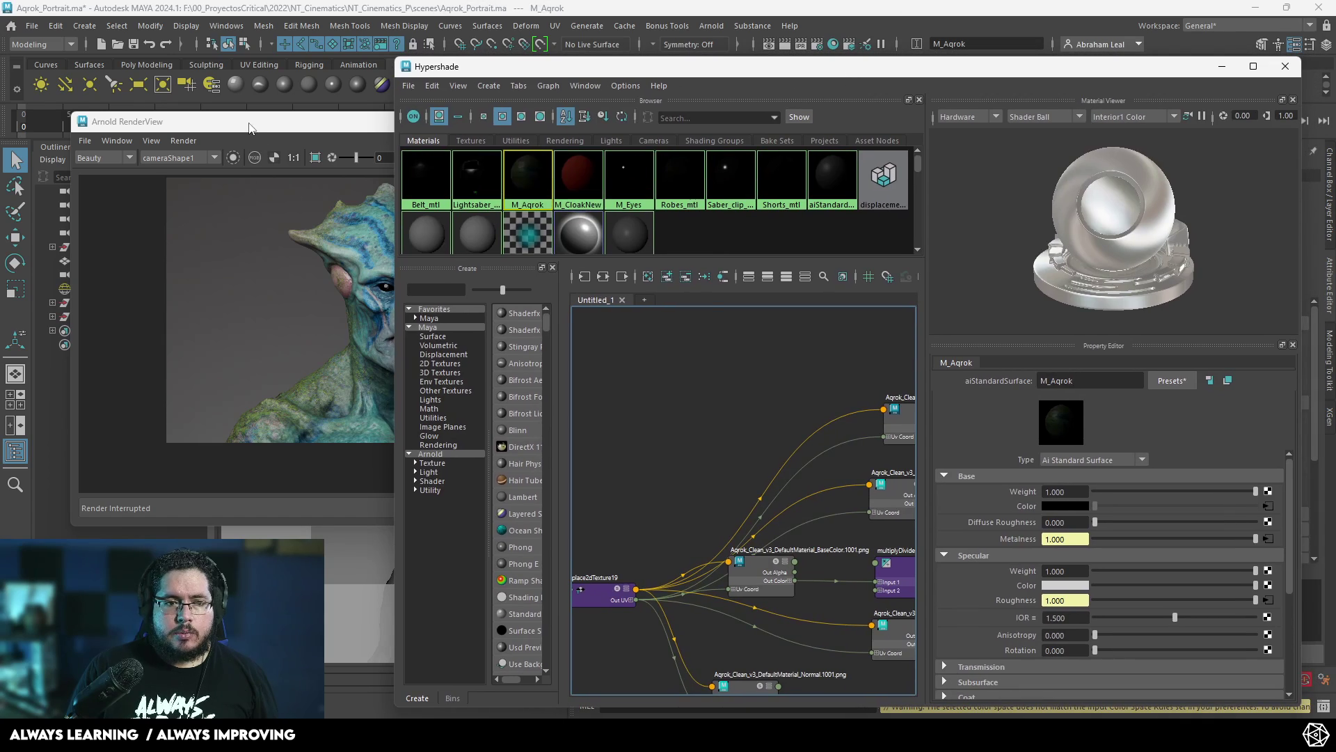
left_click_drag(249, 122, 543, 11)
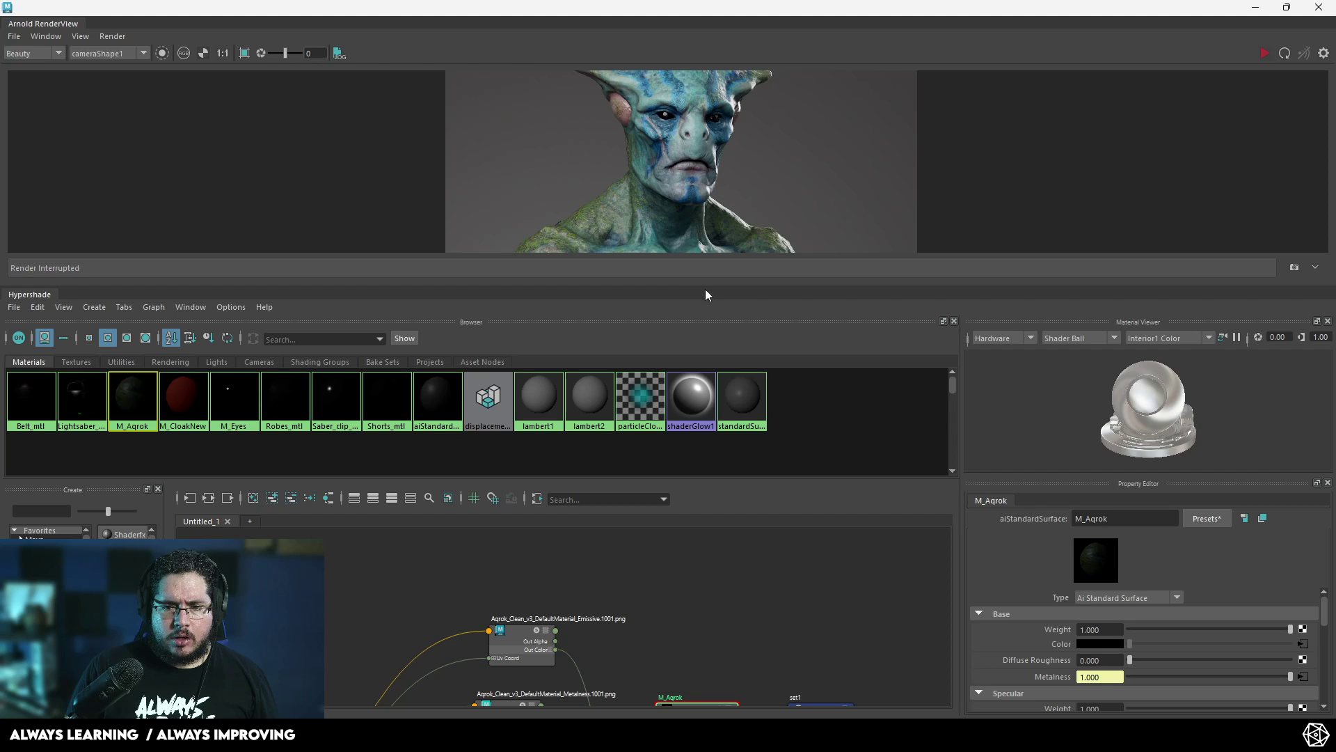
left_click_drag(703, 286, 704, 398)
left_click_drag(695, 589, 700, 591)
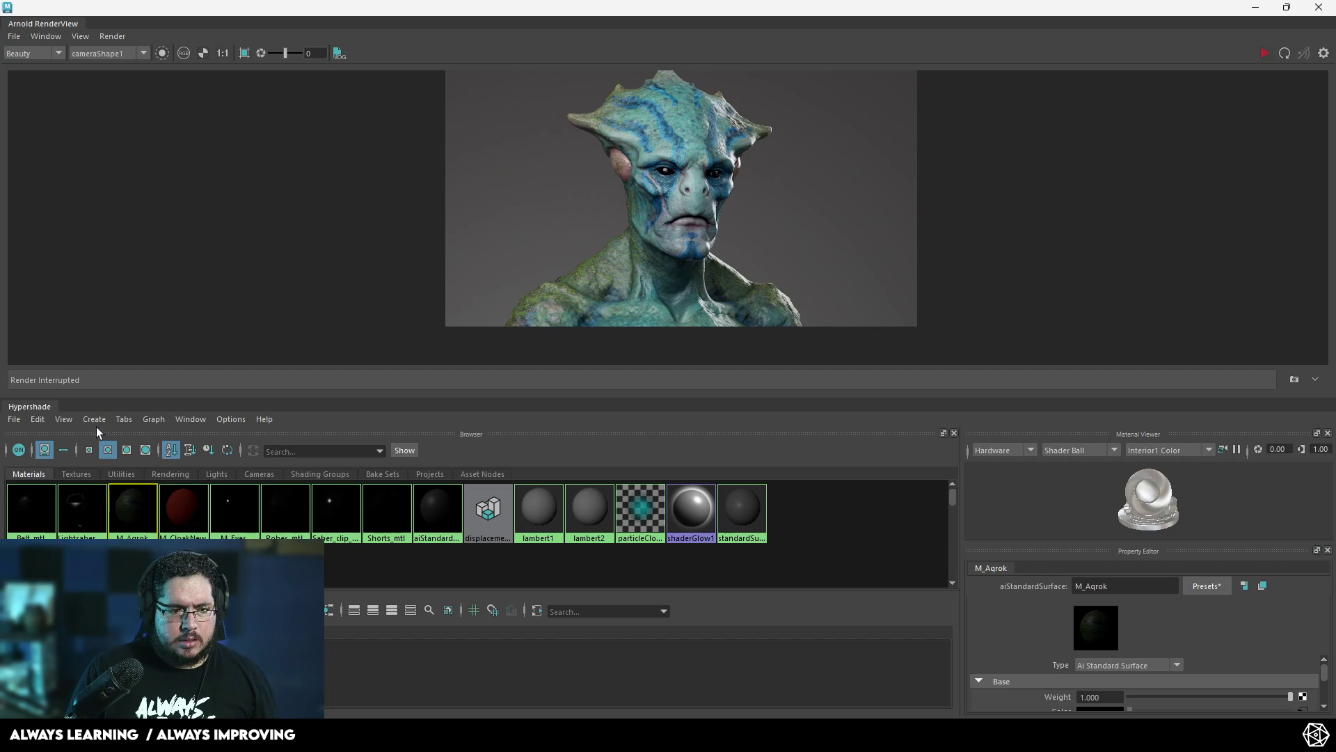
left_click_drag(30, 408, 188, 339)
left_click(1047, 319)
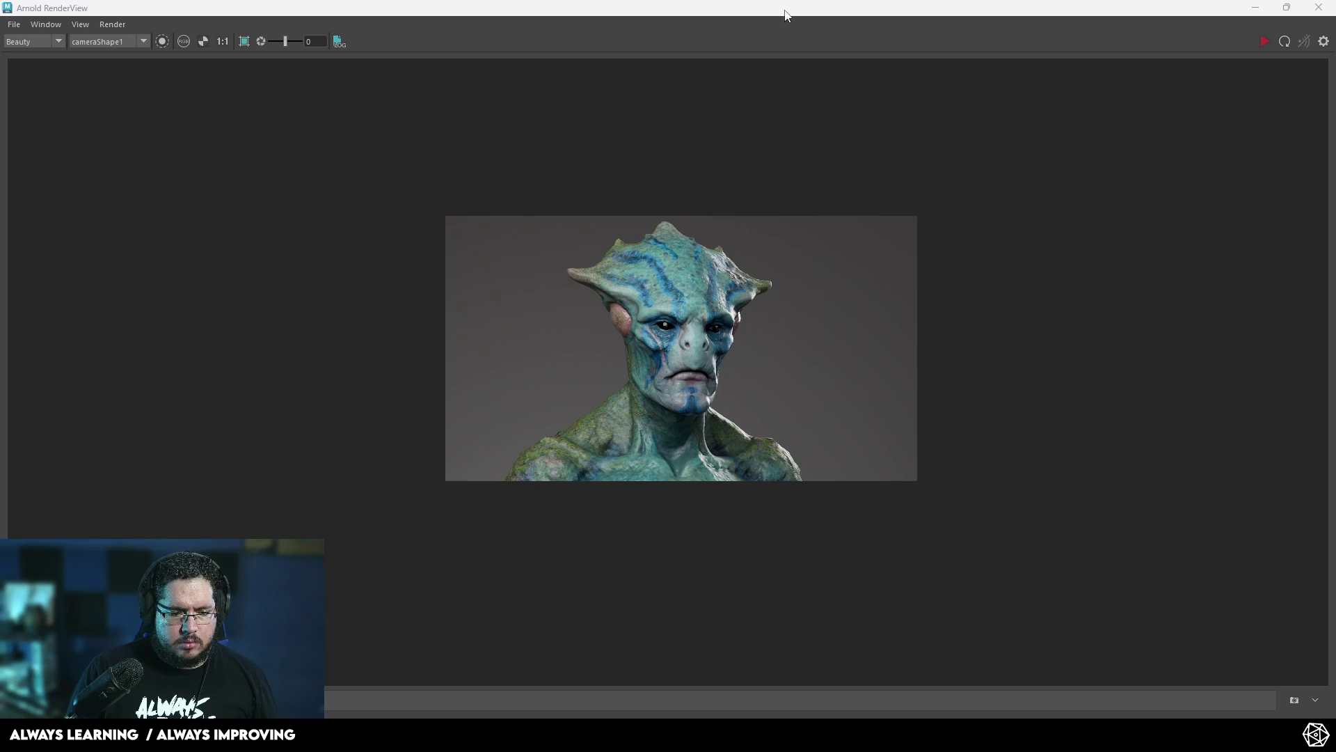
Restore the RenderView to a floating window, reopen the Hypershade, and close its Browser and Material Viewer
left_click_drag(786, 9, 574, 144)
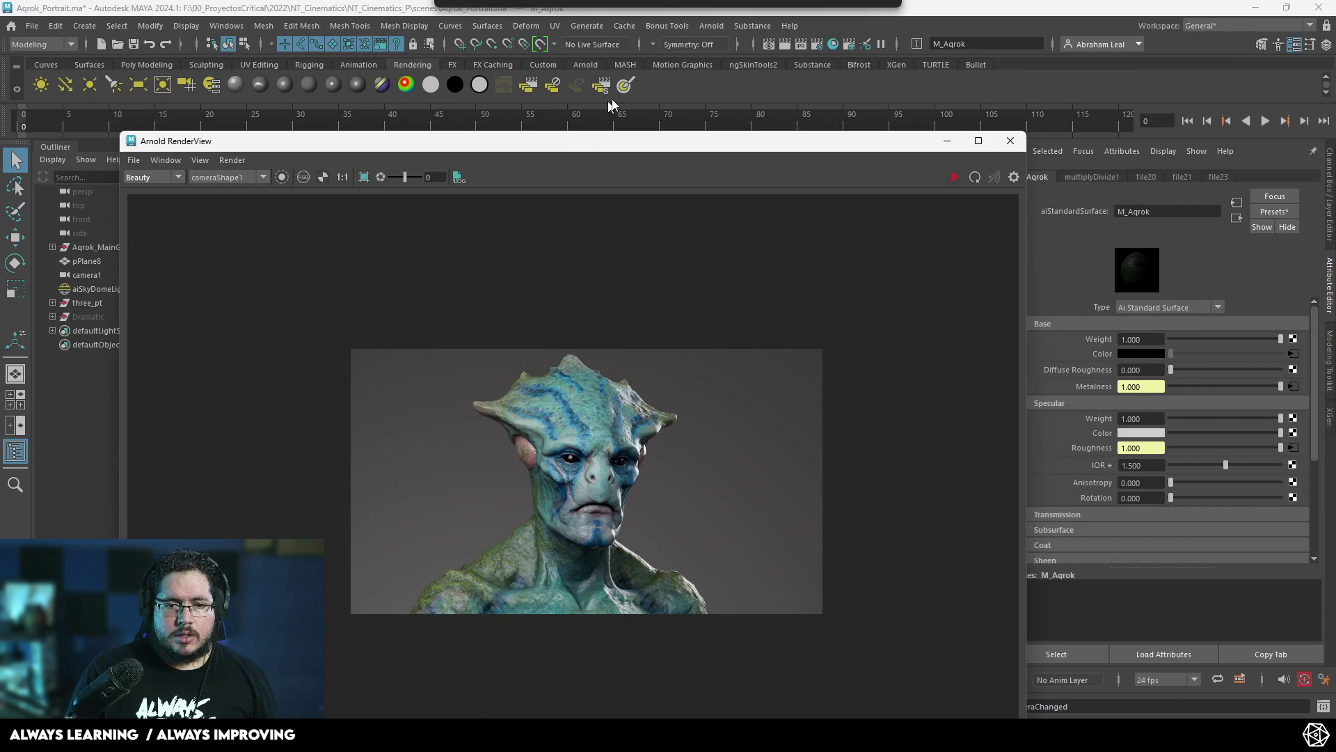
left_click(834, 45)
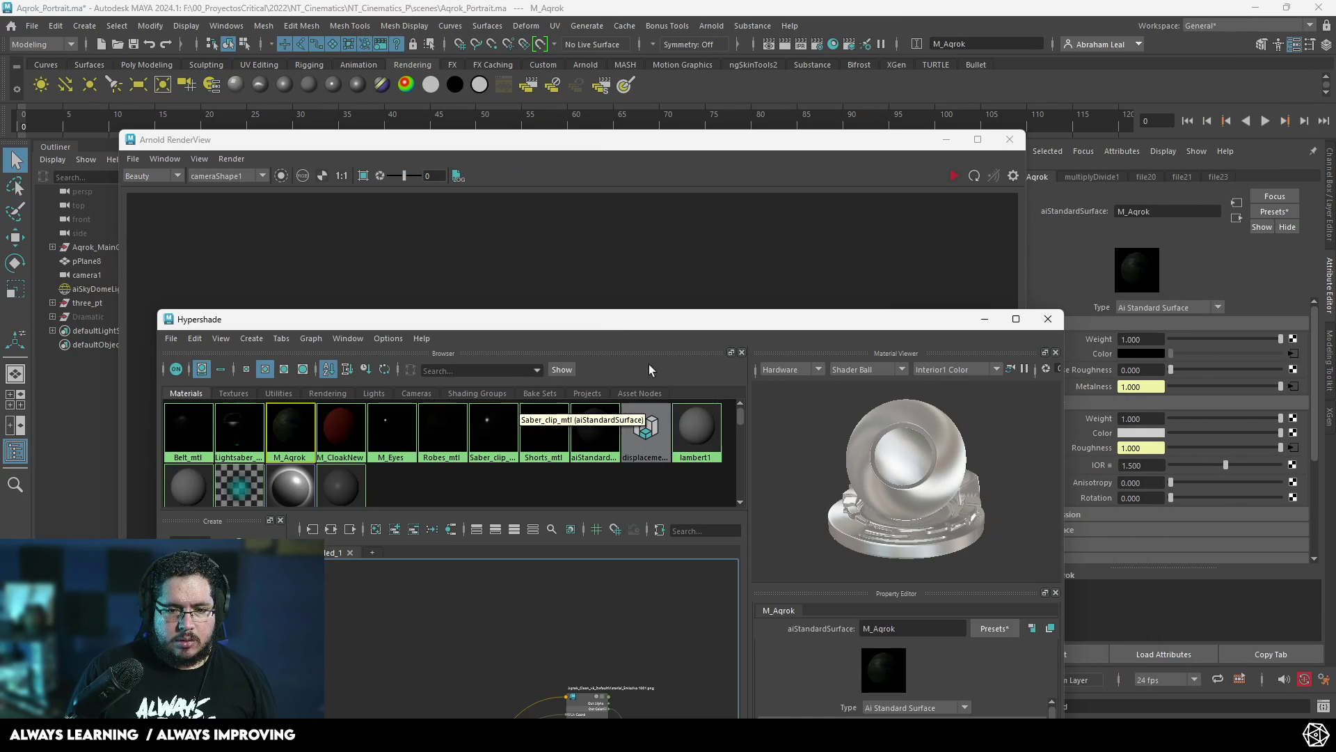
left_click(741, 352)
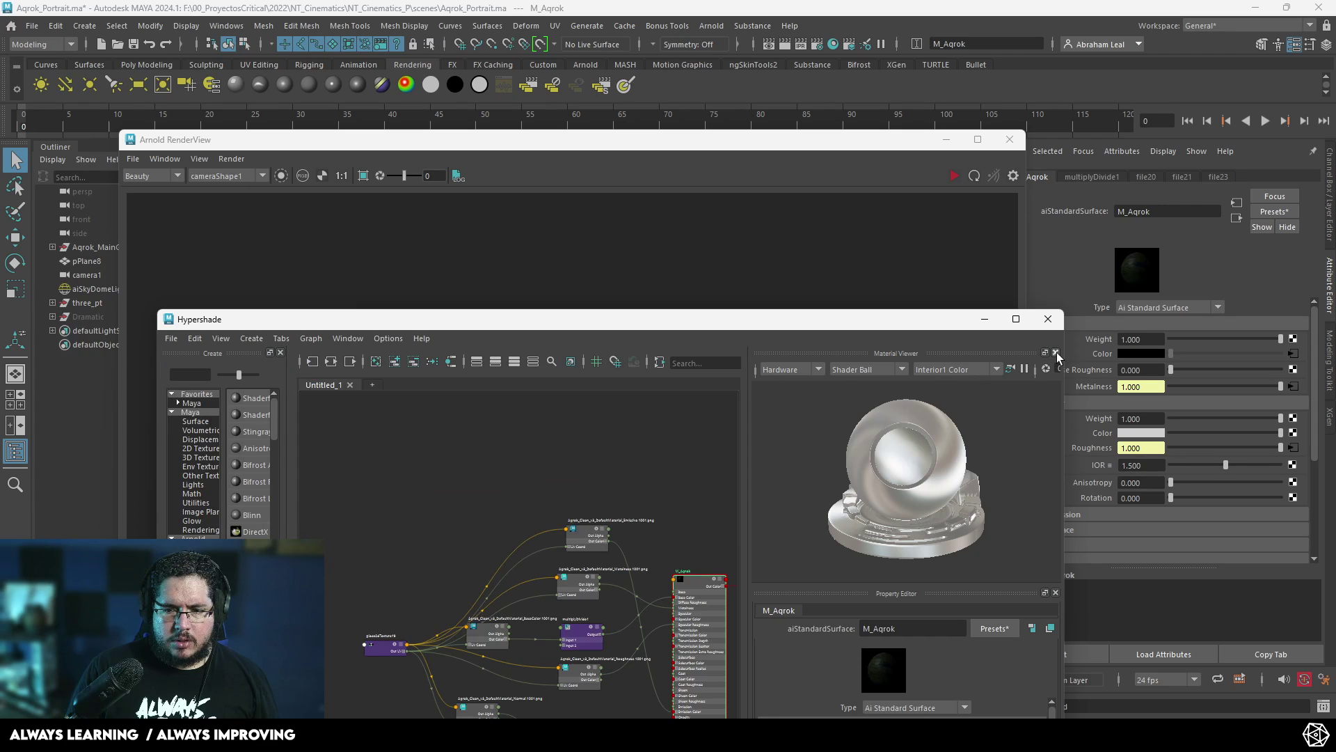
left_click(1055, 353)
Dock the RenderView and Hypershade side by side in one window and close the Hypershade's Create and Bins panels
left_click_drag(800, 326, 1024, 239)
left_click_drag(829, 141, 603, 2)
left_click(791, 51)
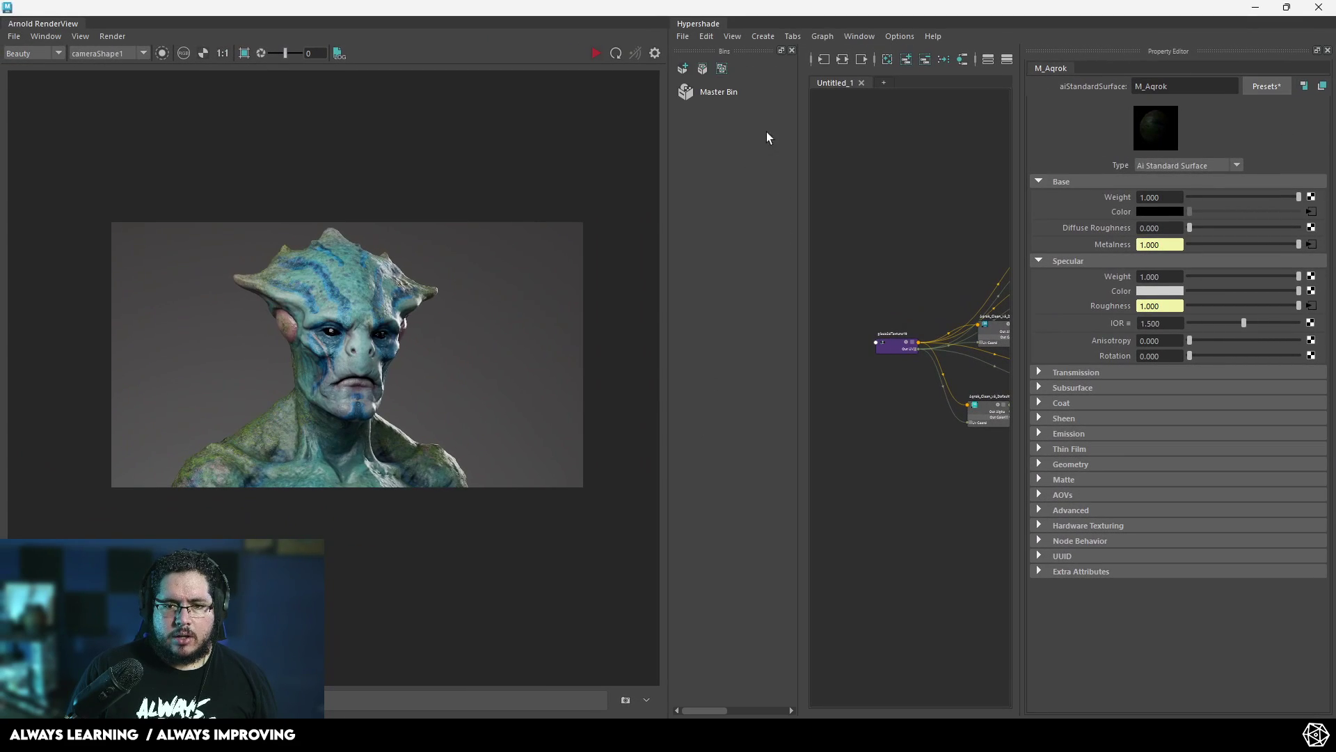
left_click(791, 51)
middle_click_drag(776, 304, 733, 306, "alt")
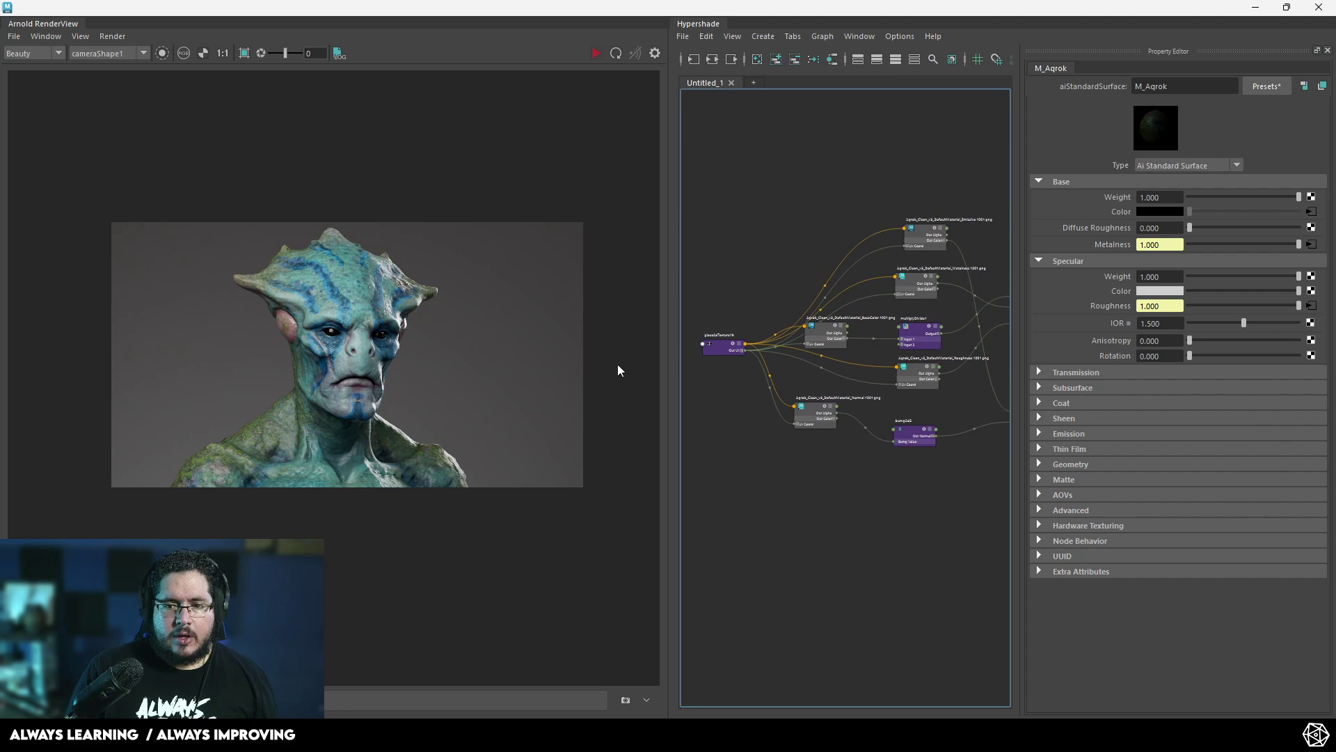
Examine the path from the BaseColor texture through multiplyDivide1 to M_Aqrok's Base Color, including multiplyDivide1's attributes
scroll(793, 378, "up", 3)
scroll(856, 352, "down", 1)
middle_click_drag(954, 289, 695, 425, "alt")
scroll(881, 294, "up", 1)
middle_click_drag(881, 294, 860, 326, "alt")
middle_click_drag(864, 380, 853, 278, "alt")
middle_click_drag(820, 367, 904, 254, "alt")
mouse_move(799, 470)
middle_mouse_down("alt")
mouse_move(954, 370)
mouse_move(954, 436)
mouse_move(1009, 478)
middle_mouse_up("alt")
left_click(804, 290)
middle_click_drag(951, 324, 755, 348, "alt")
scroll(705, 376, "down", 2)
scroll(849, 331, "up", 2)
left_click_drag(824, 349, 750, 346)
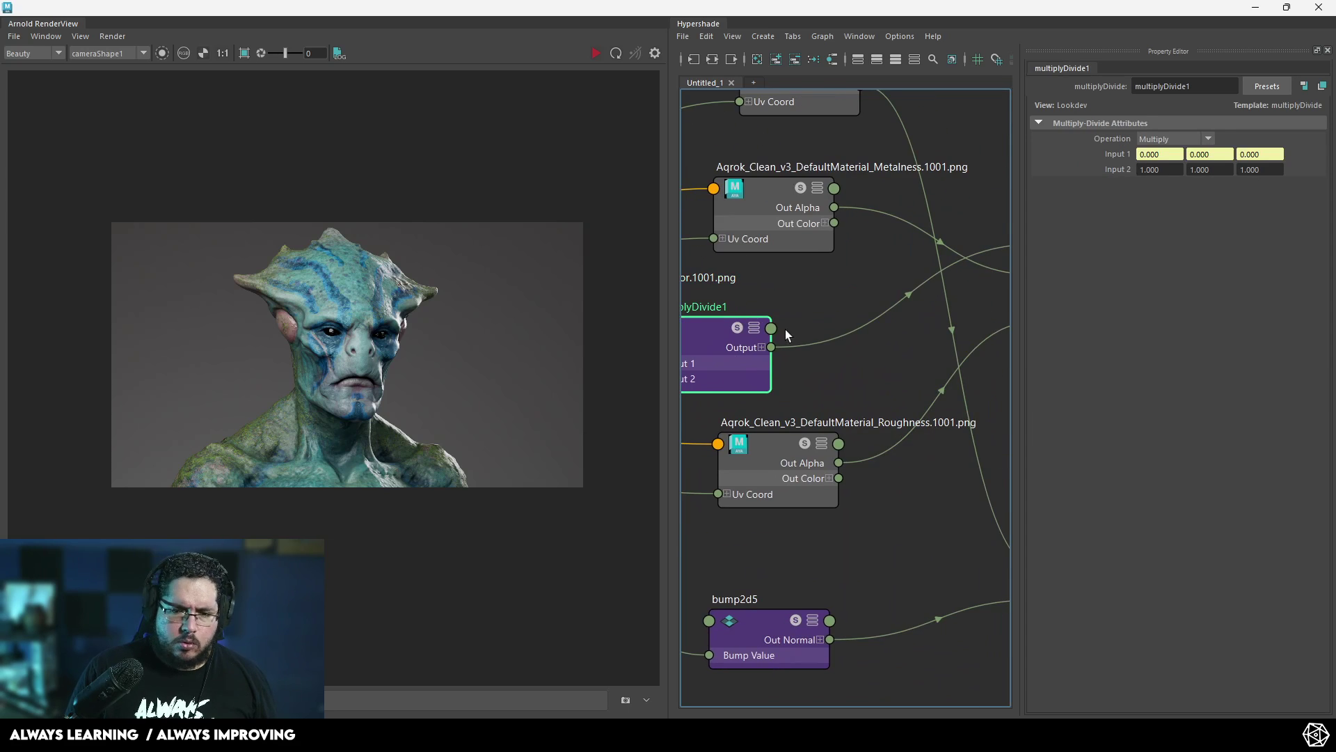
middle_click_drag(826, 329, 732, 361, "alt")
scroll(821, 375, "down", 3)
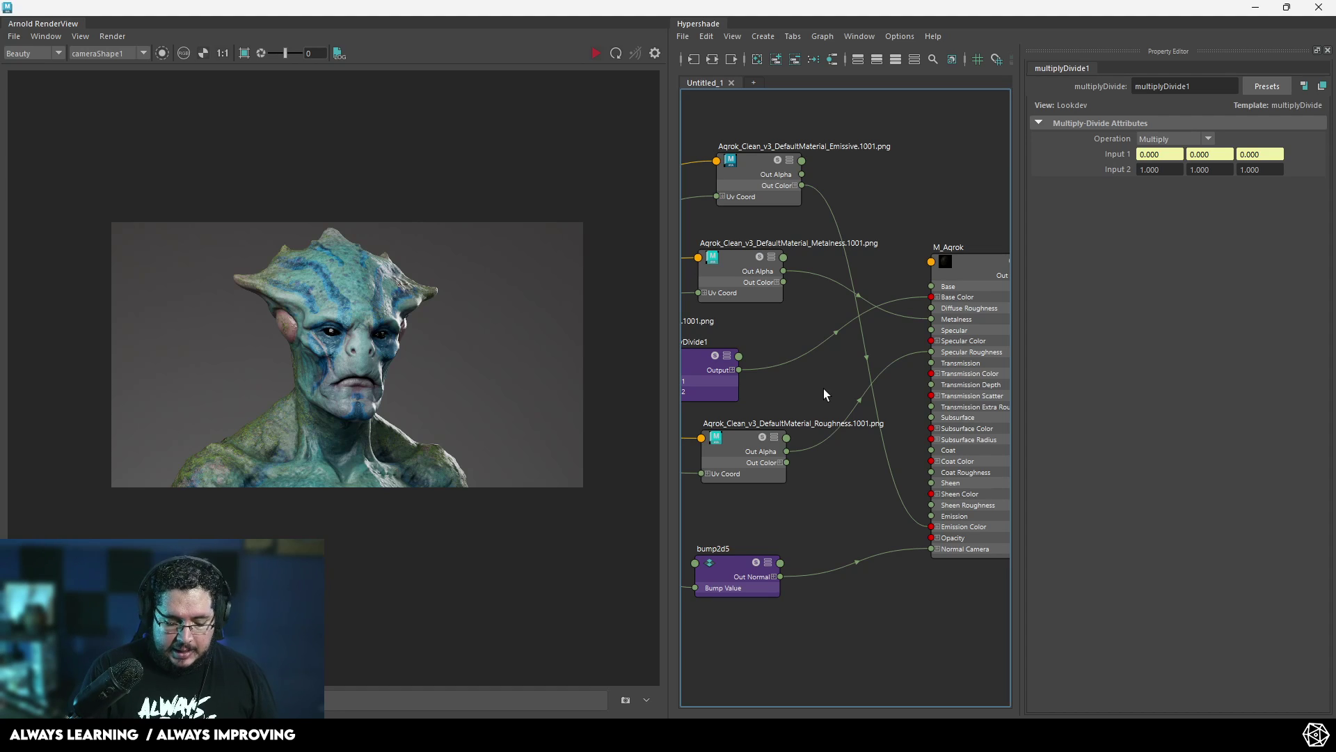
Create a Remap HSV node and place it between multiplyDivide1 and the M_Aqrok material
key("Tab")
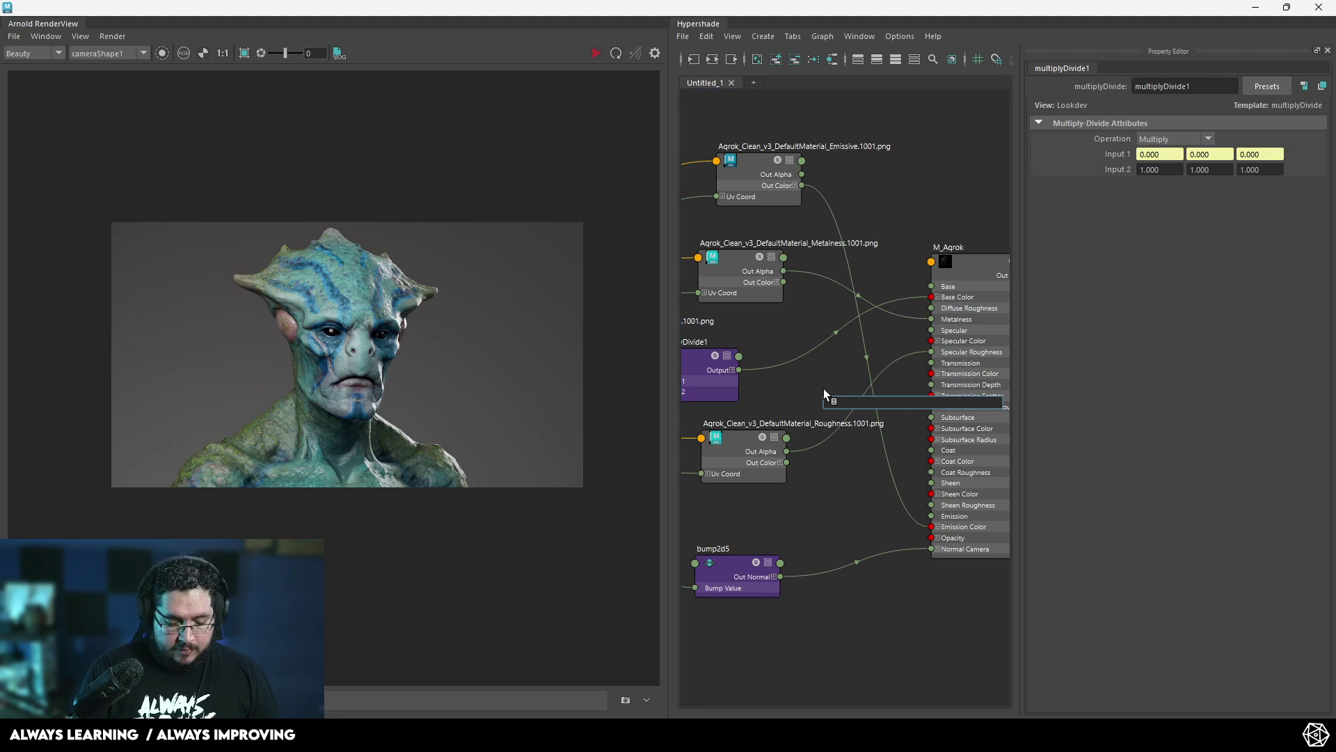
type("hsv")
key("Down")
key("Return")
left_click_drag(851, 415, 816, 380)
scroll(810, 376, "up", 3)
middle_click_drag(771, 394, 786, 396, "alt")
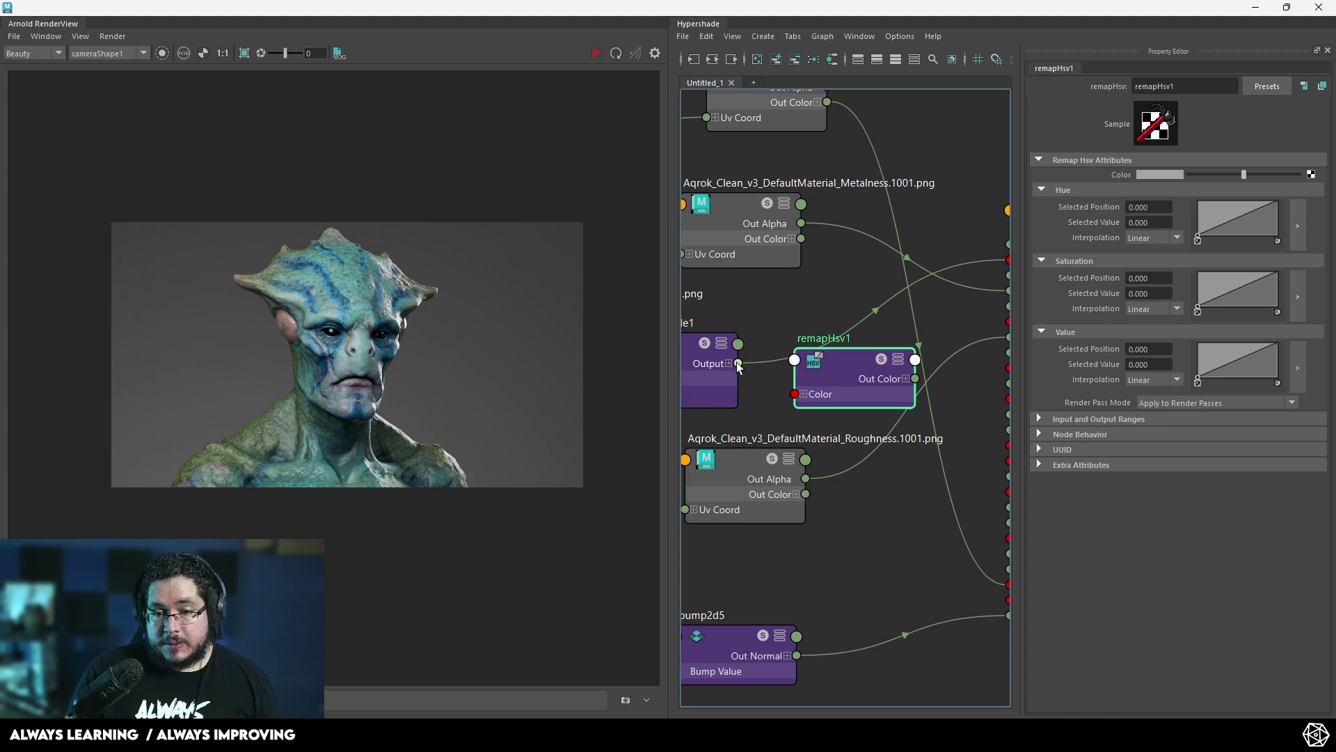
Connect multiplyDivide1's Output to remapHsv1's Color, and remapHsv1's Out Color to M_Aqrok's Base Color
left_click_drag(737, 363, 797, 393)
middle_click_drag(832, 314, 730, 338, "alt")
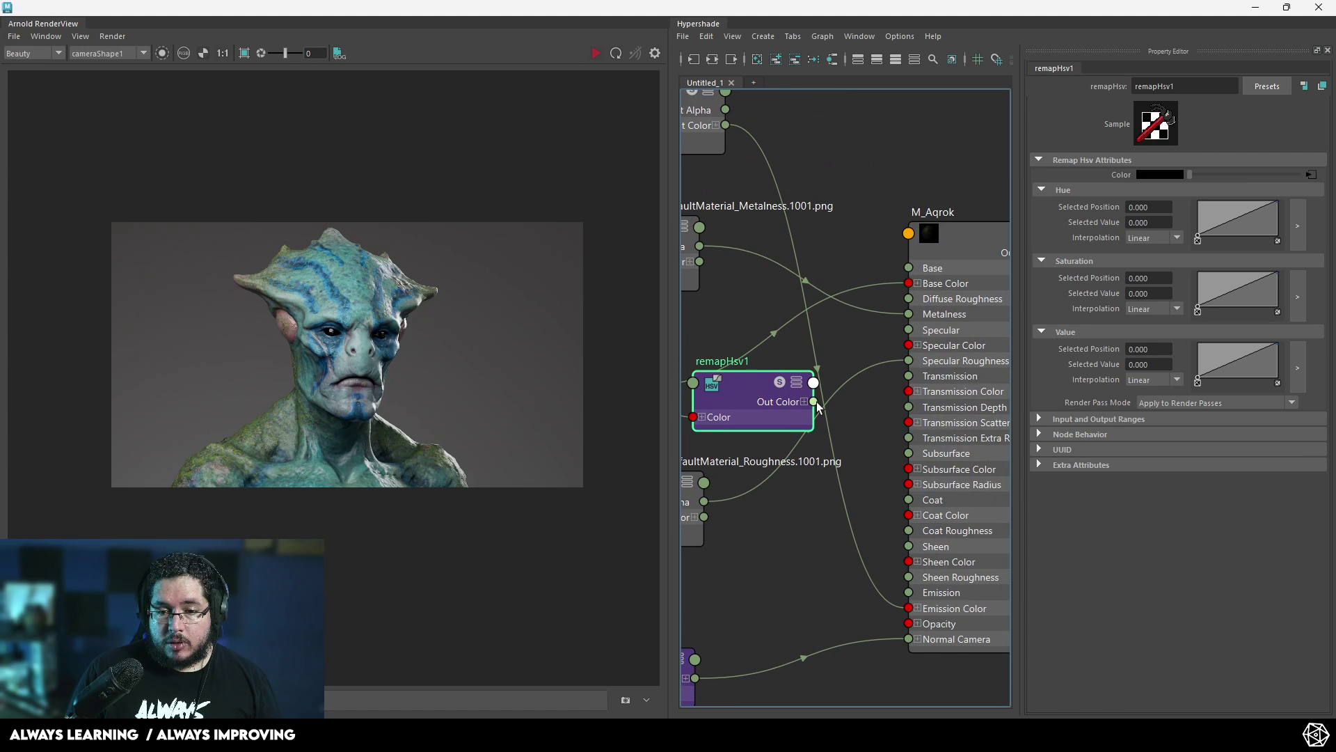
left_click_drag(814, 402, 917, 283)
left_click_drag(747, 381, 758, 336)
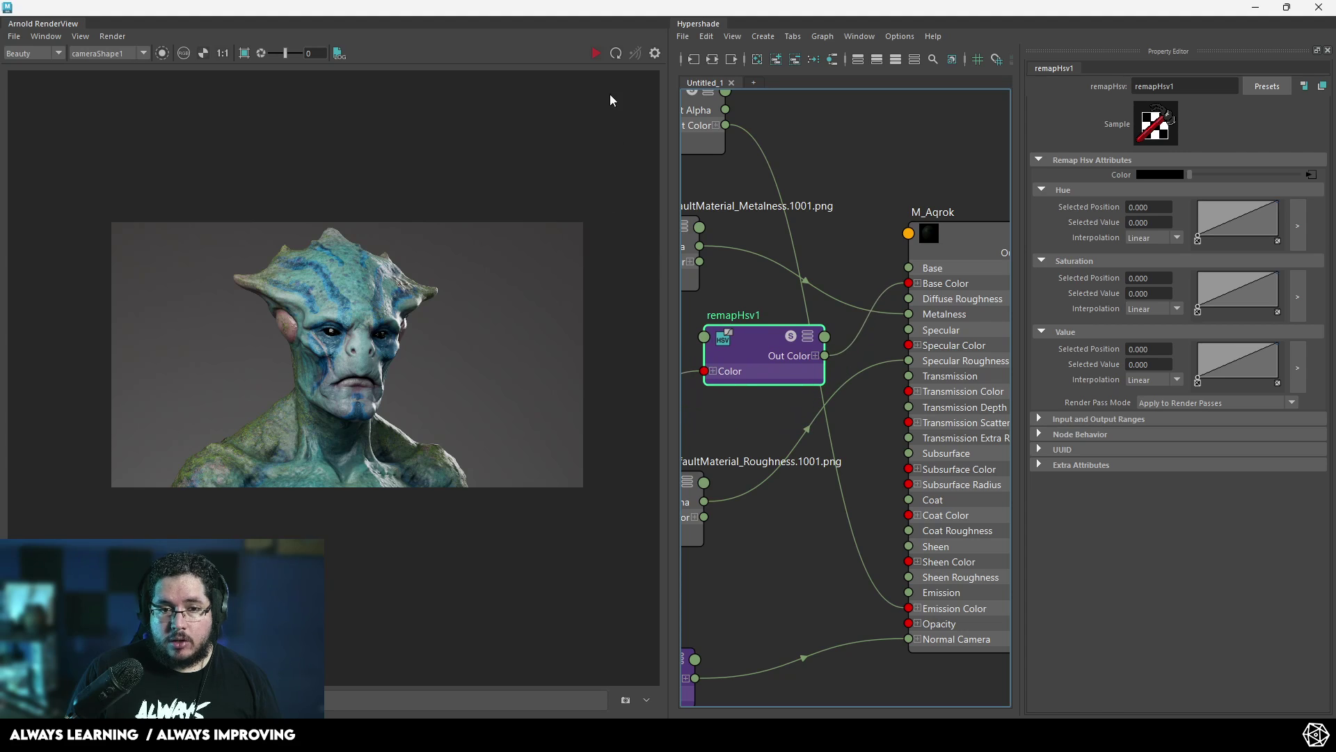
Start the interactive Arnold render and lower the end point of remapHsv1's Hue curve to 0.060
left_click(595, 53)
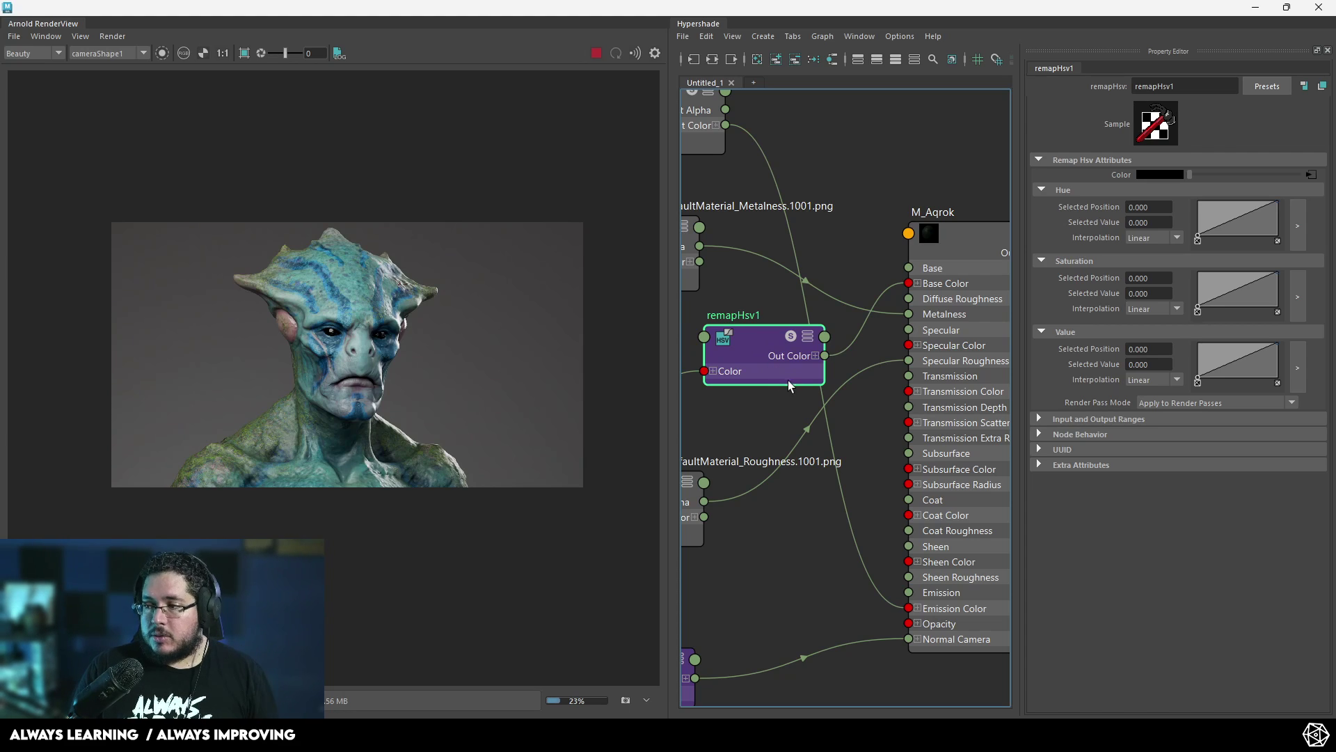
scroll(376, 336, "up", 2)
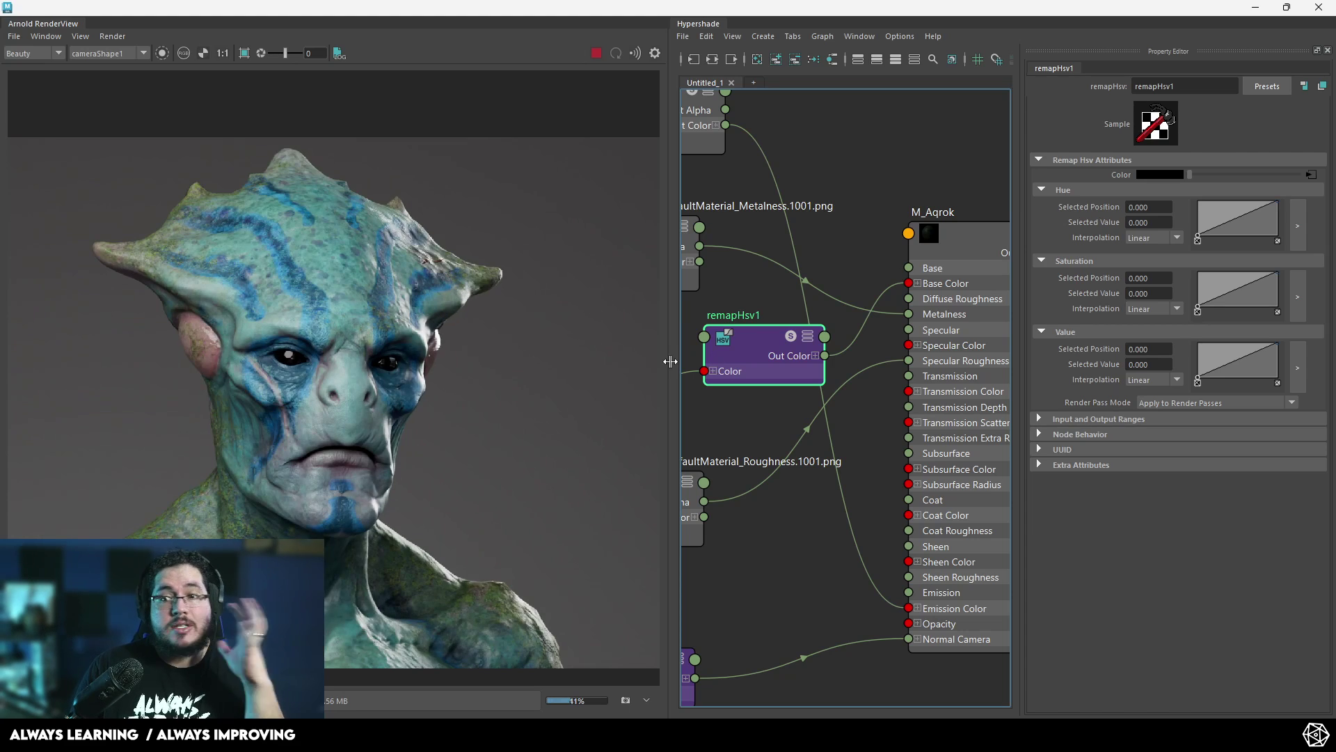
left_click(1131, 207)
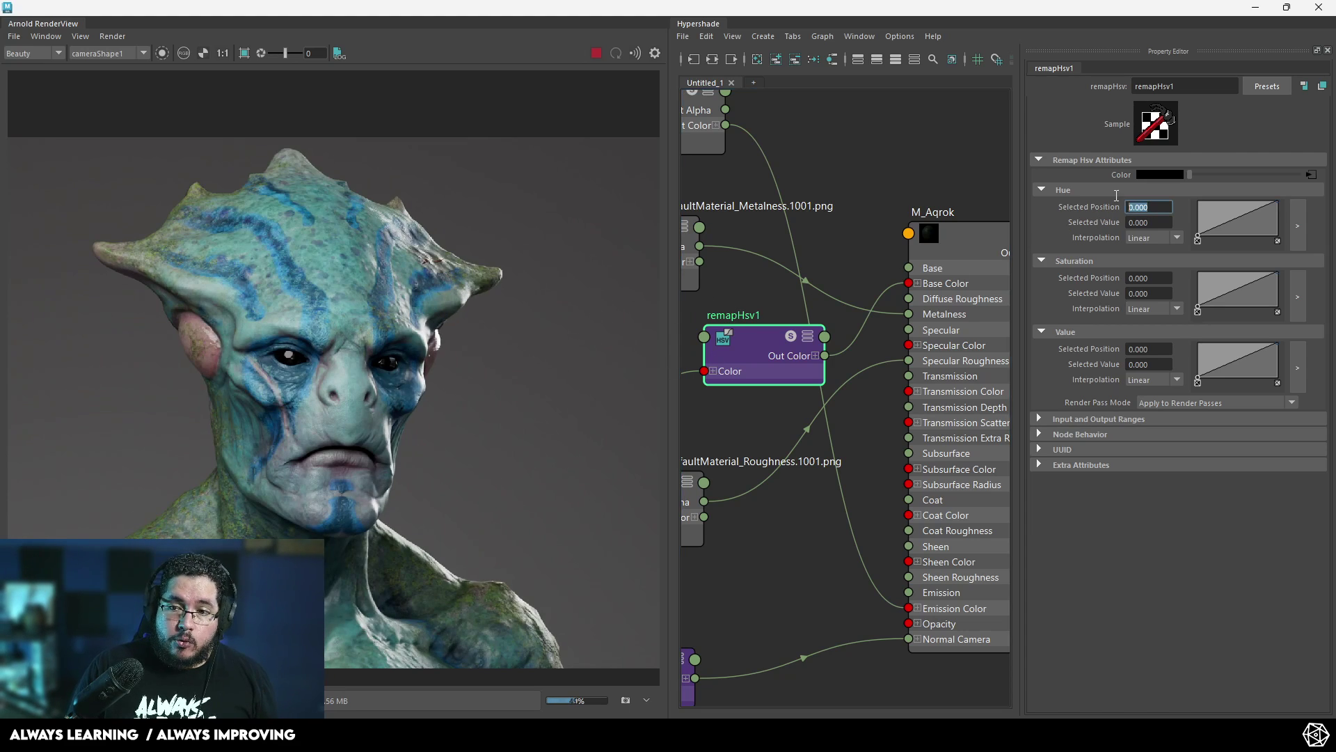
left_click(1277, 203)
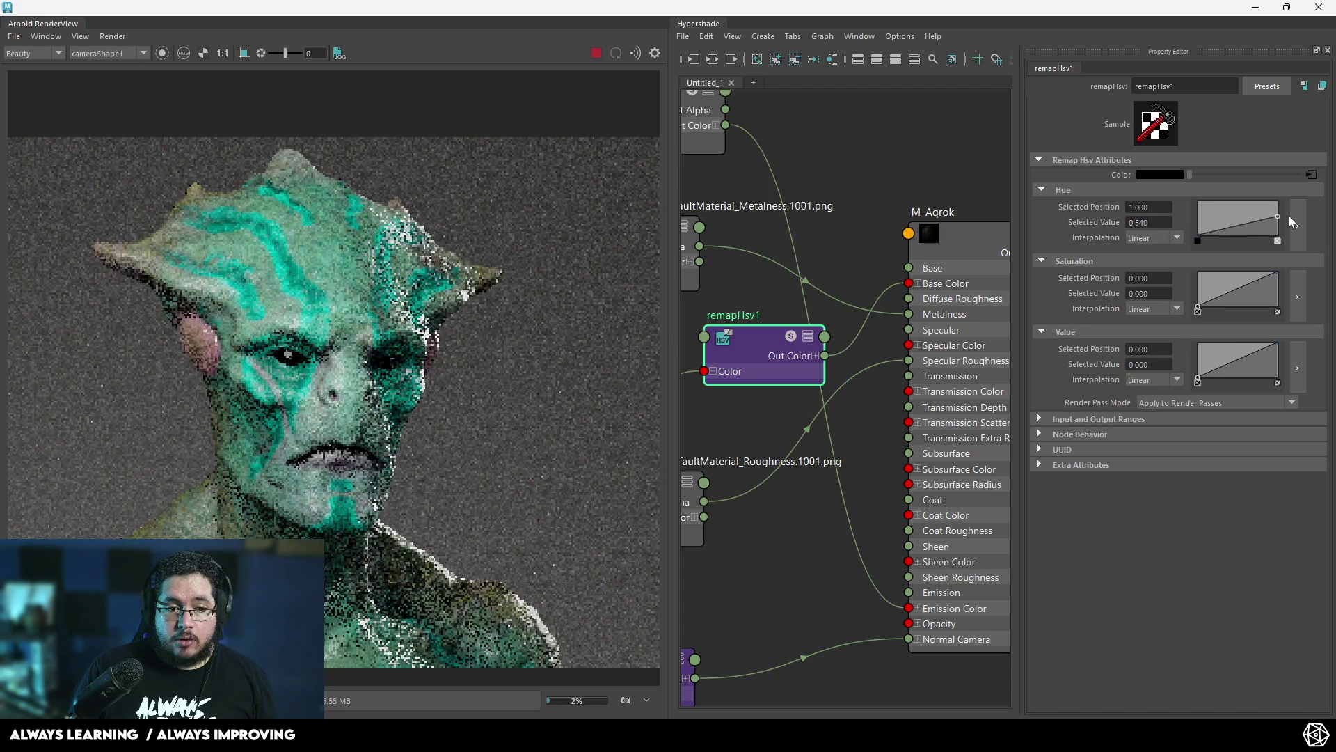
left_click_drag(1289, 217, 1291, 233)
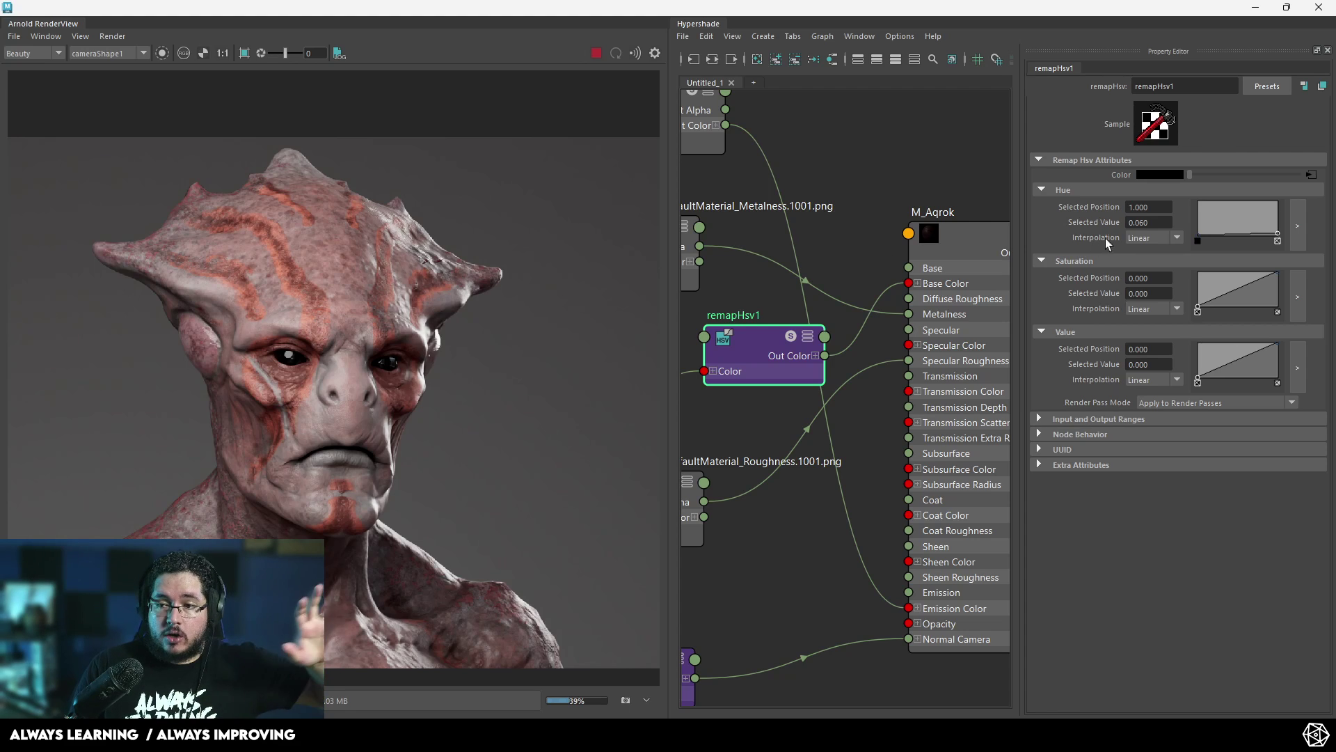
Flatten remapHsv1's Hue curve near mid-height by raising its end point and setting its start point to 0.520
left_click_drag(1278, 233, 1278, 216)
mouse_move(1197, 233)
left_mouse_down()
mouse_move(1192, 204)
mouse_move(1192, 216)
left_mouse_up()
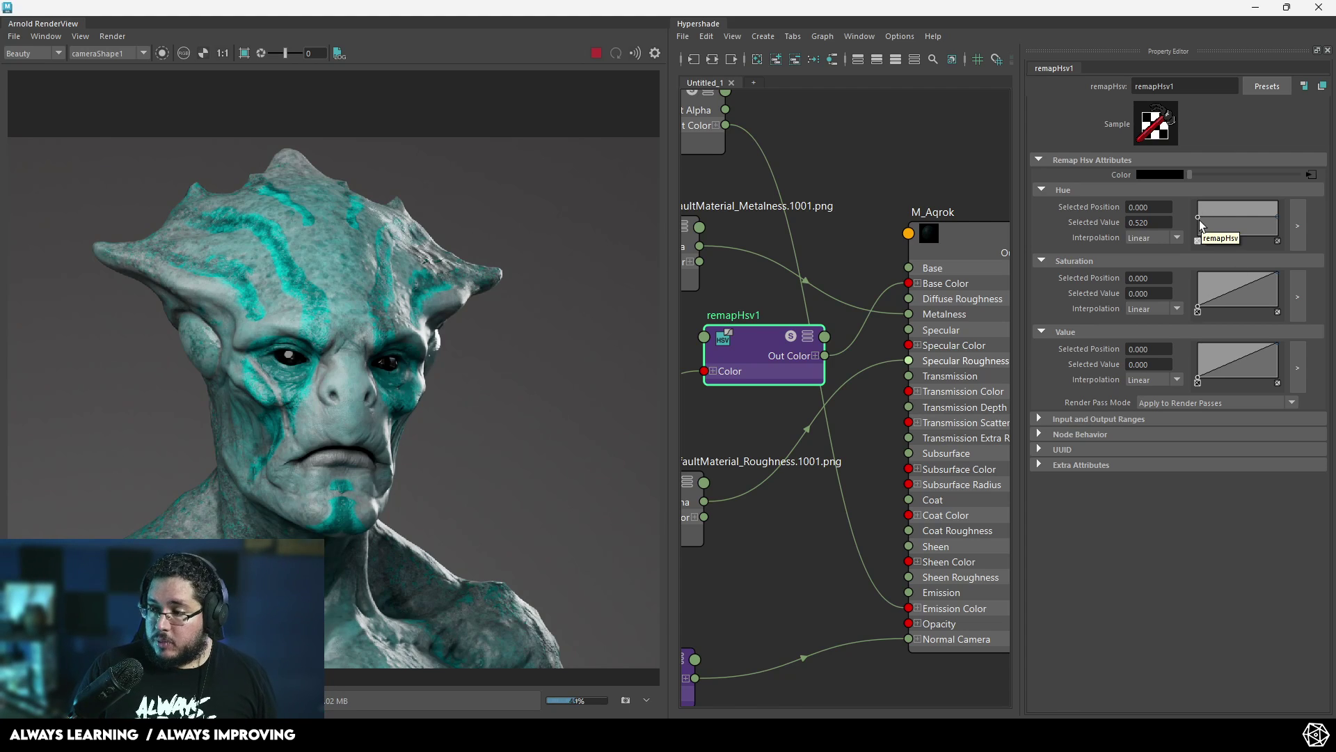
Restore remapHsv1's Hue curve to a full ramp by setting its start value to 0 and its end value to 1
left_click_drag(1199, 218, 1185, 253)
left_click_drag(1274, 216, 1279, 190)
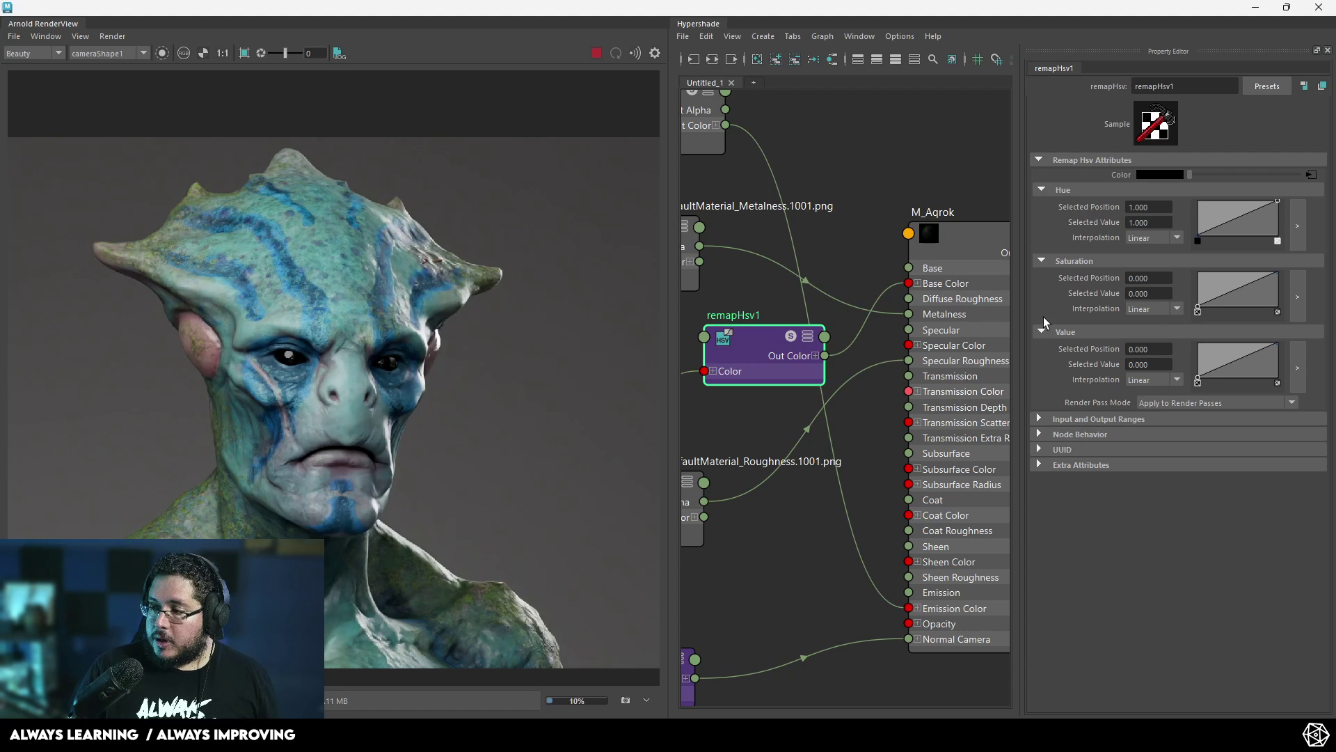
Try an end value of 1.5 on the Saturation curve, reset it to 1, and adjust the Value curve's end point back to 1
left_click(1277, 272)
mouse_move(1279, 270)
left_mouse_down()
mouse_move(1285, 287)
mouse_move(1291, 267)
mouse_move(1274, 252)
left_mouse_up()
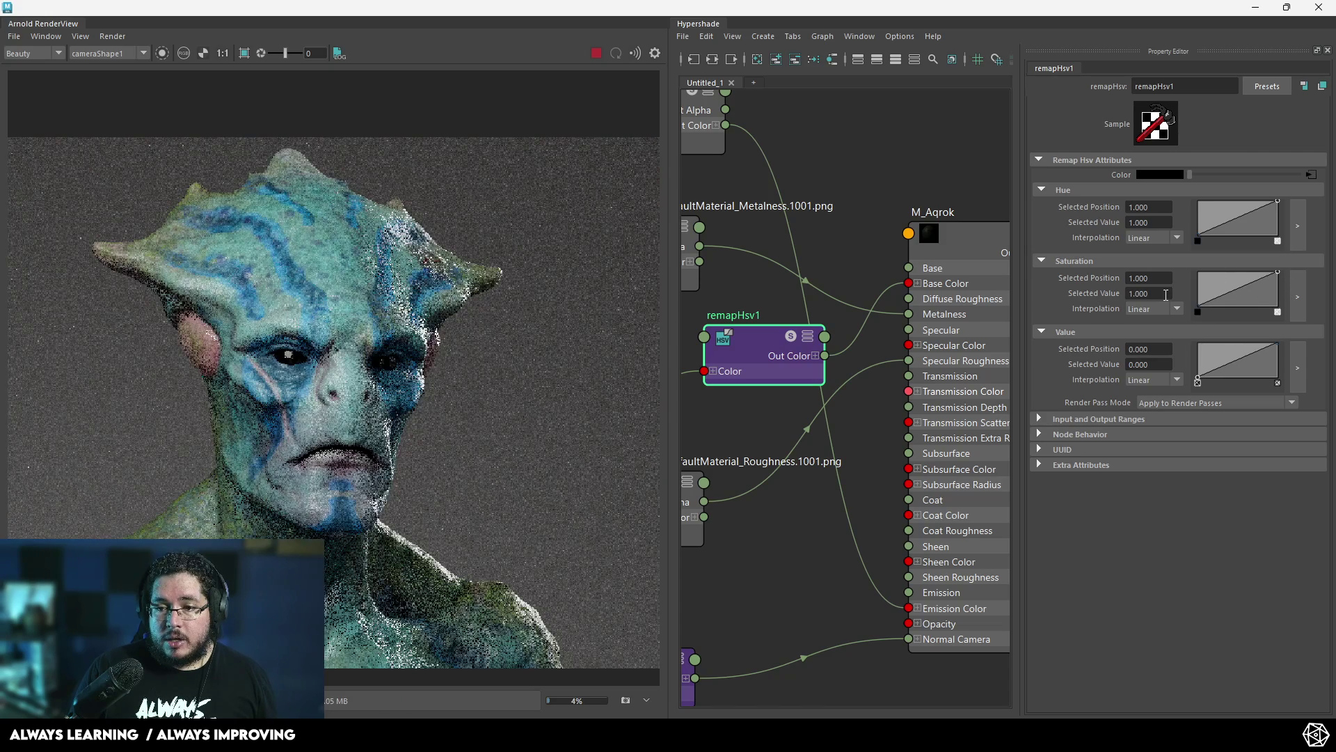
left_click_drag(1156, 293, 1104, 290)
type("1.5")
key("Return")
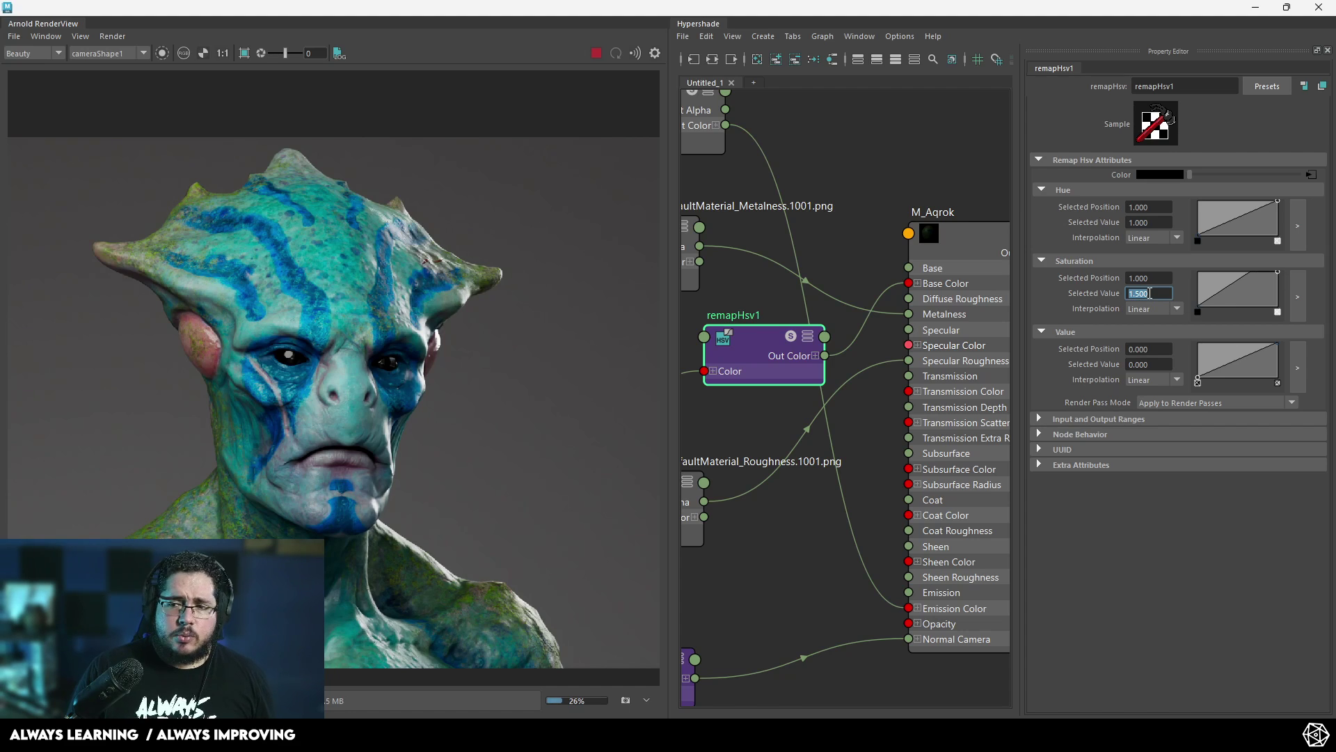
type("1")
key("Return")
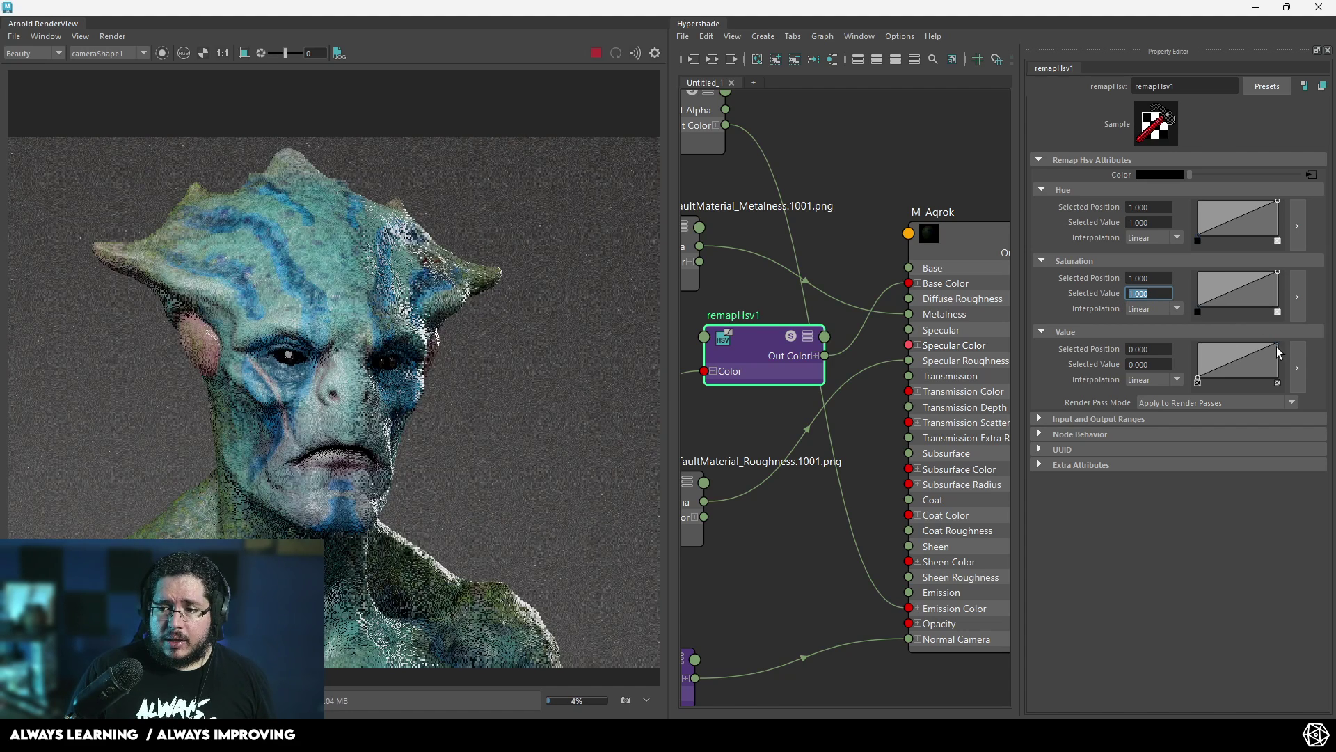
left_click(1278, 345)
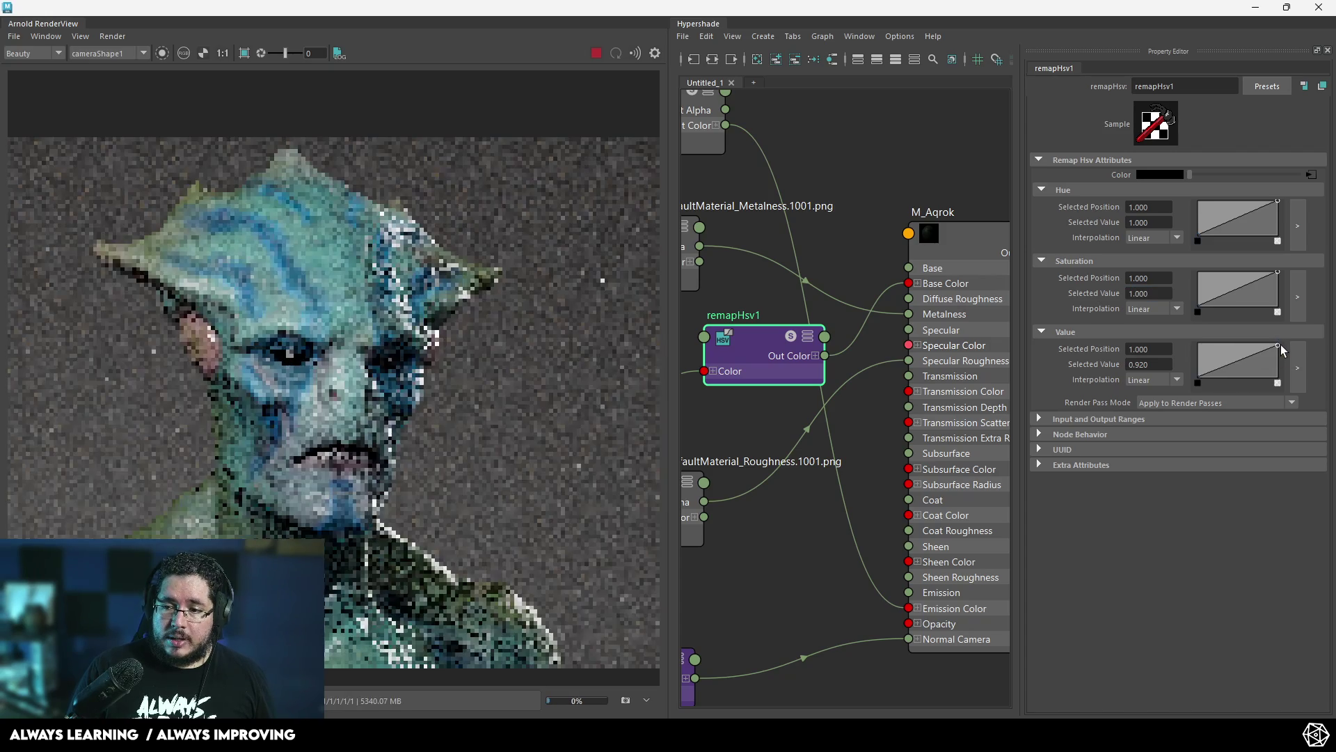
mouse_move(1281, 345)
left_mouse_down()
mouse_move(1280, 359)
mouse_move(1289, 338)
left_mouse_up()
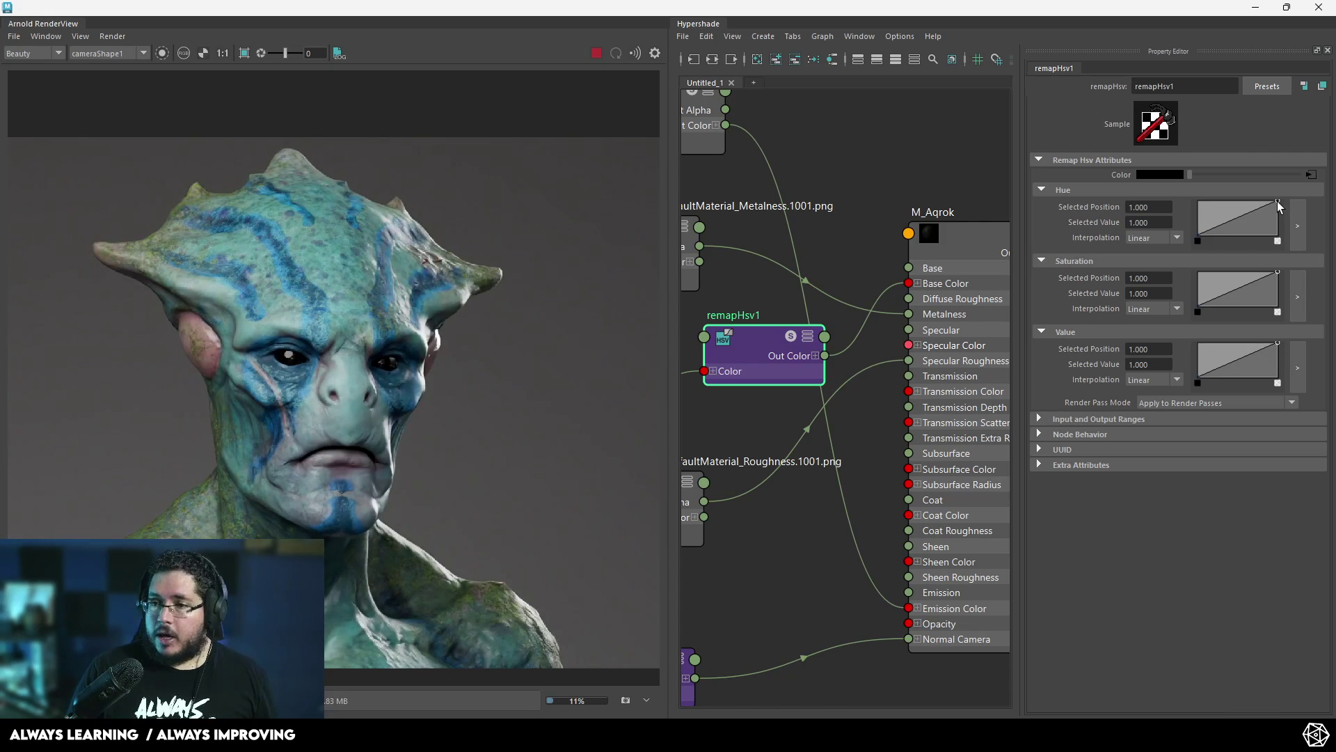
Lower the Hue curve's end point to 0.240 and set the Saturation curve's end value to 1.5
left_click_drag(1279, 204, 1289, 231)
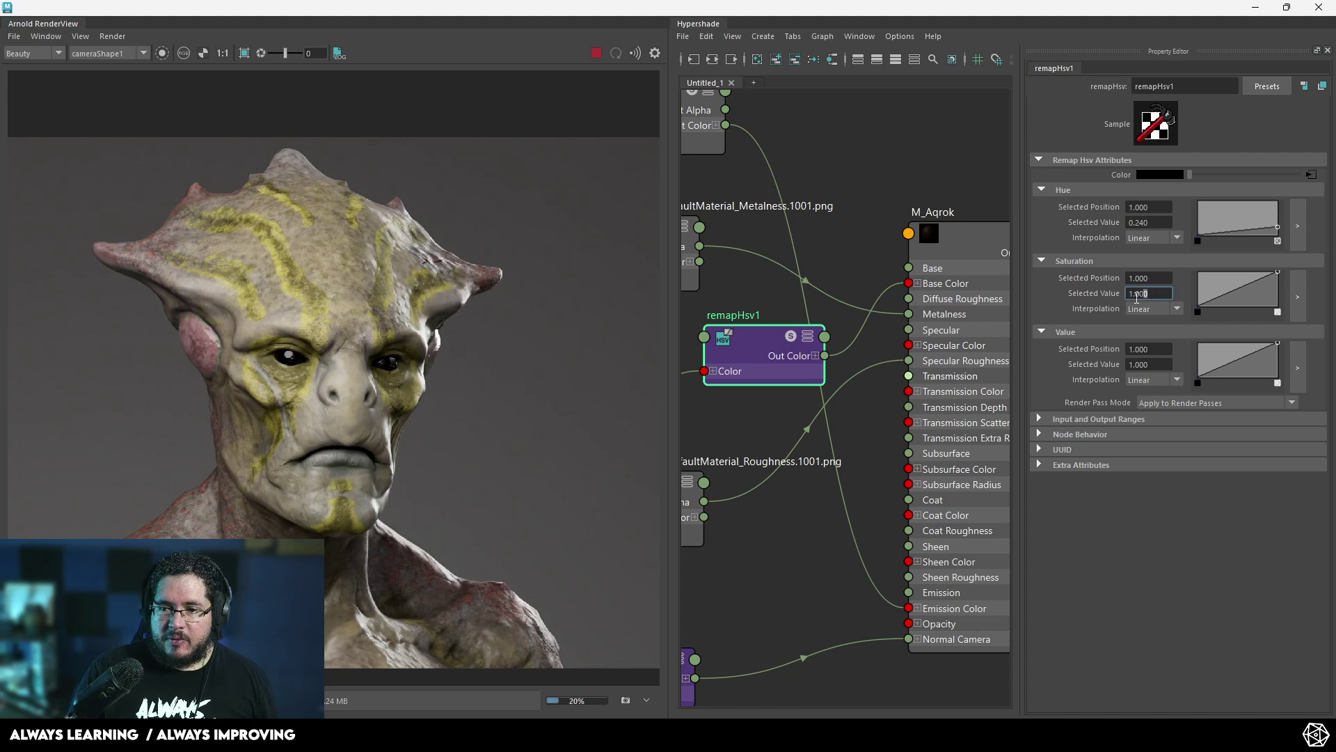
type("5")
key("Return")
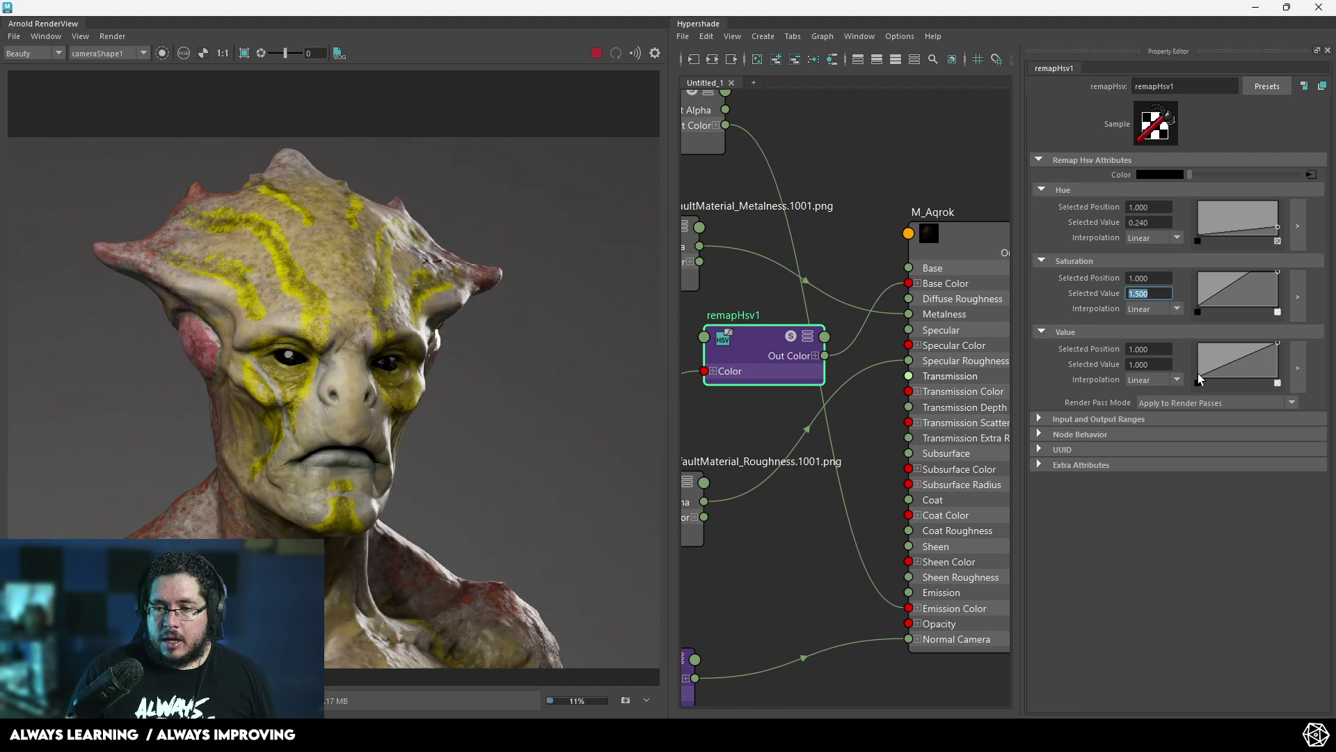
Raise the start point of remapHsv1's Value curve and lower its end point to 0.620
left_click_drag(1198, 374, 1192, 364)
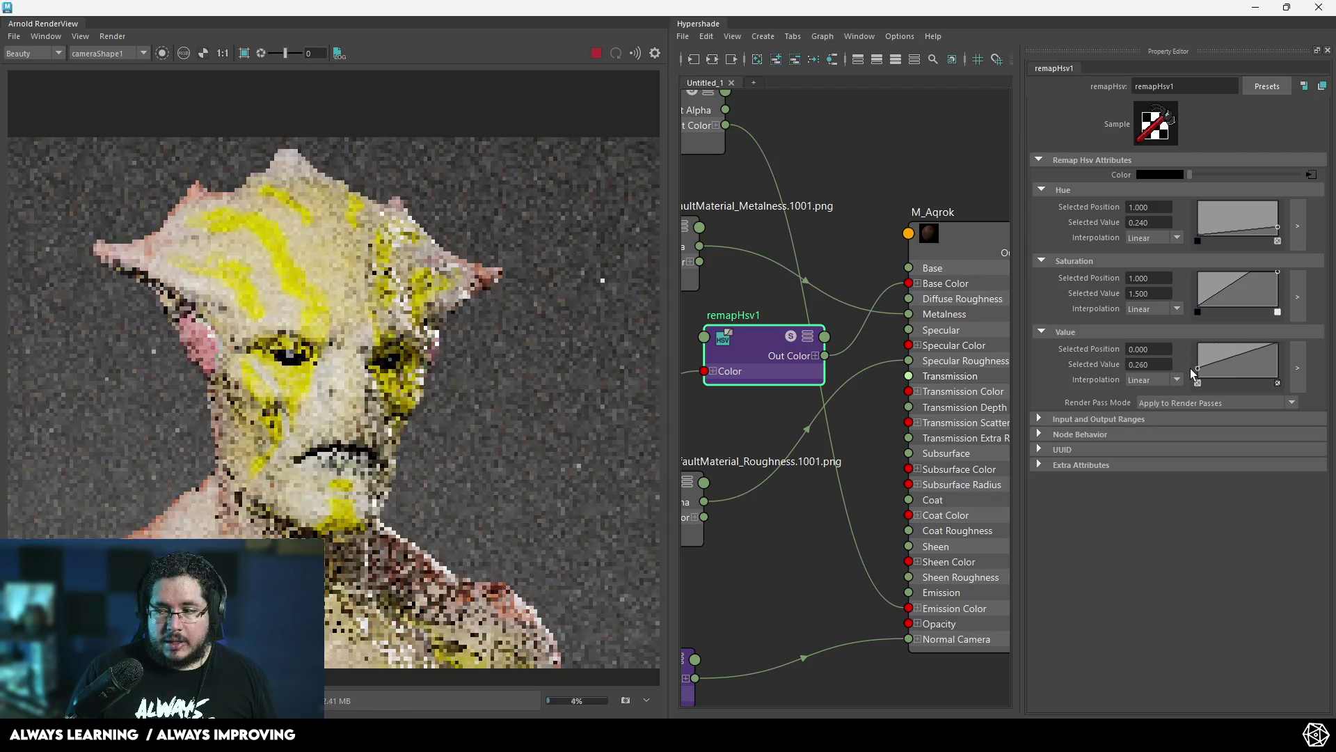
left_click_drag(1278, 342, 1278, 355)
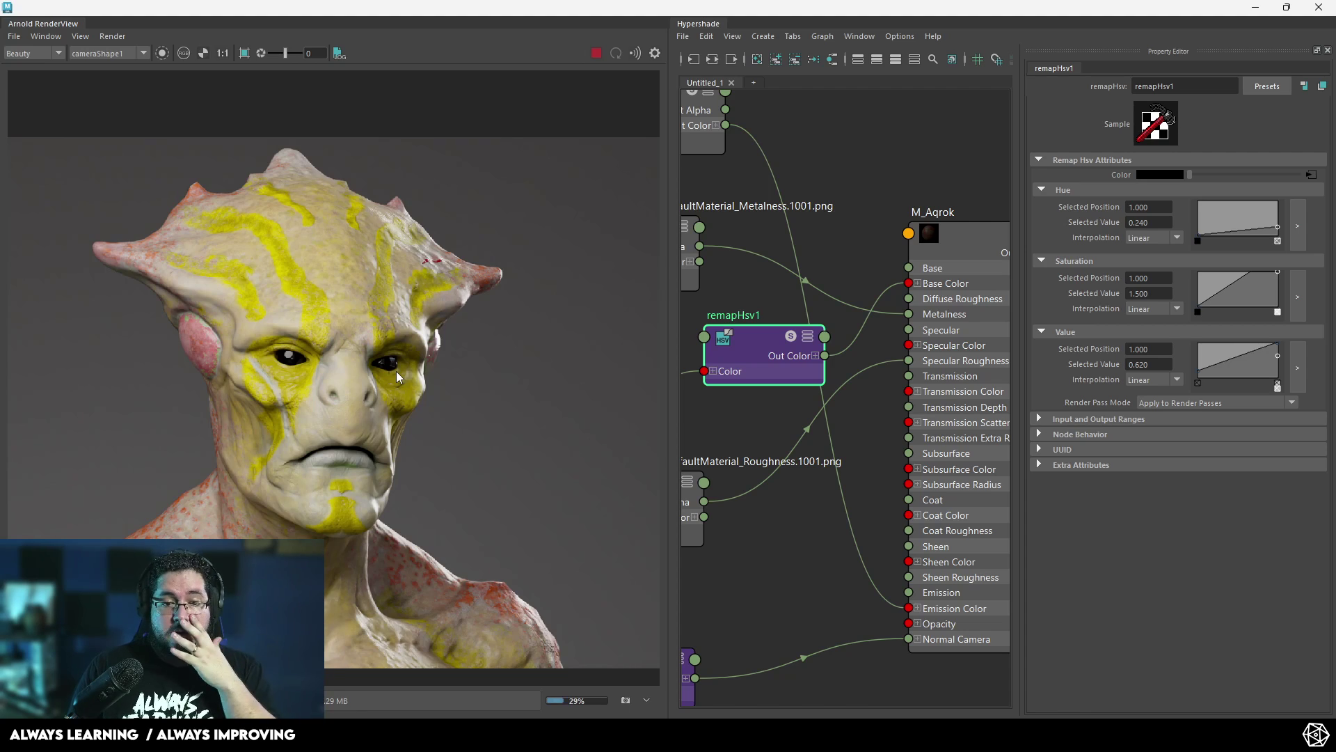
Stop the interactive render and save the rendered image to the Desktop
left_click(596, 54)
left_click(77, 36)
mouse_move(14, 36)
left_click(42, 62)
scroll(42, 174, "up", 1)
scroll(33, 209, "up", 5)
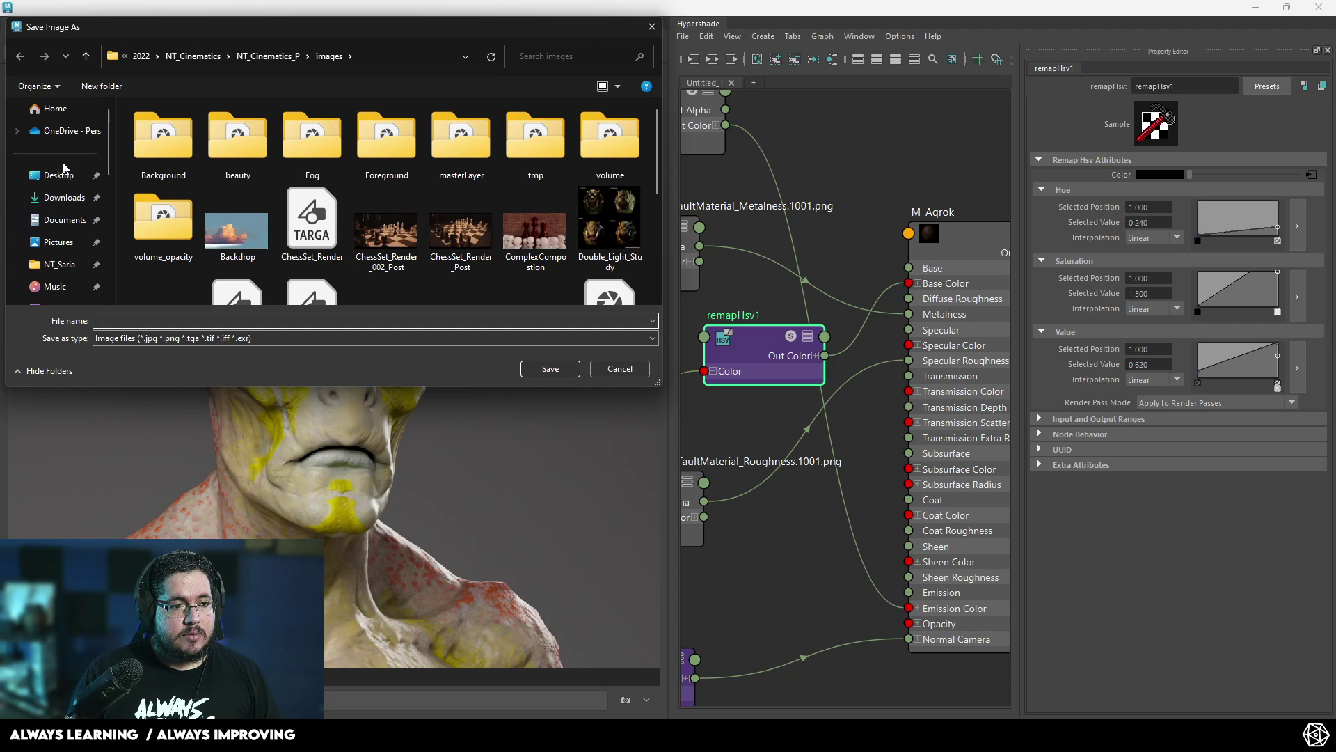
left_click(99, 264)
left_click(58, 175)
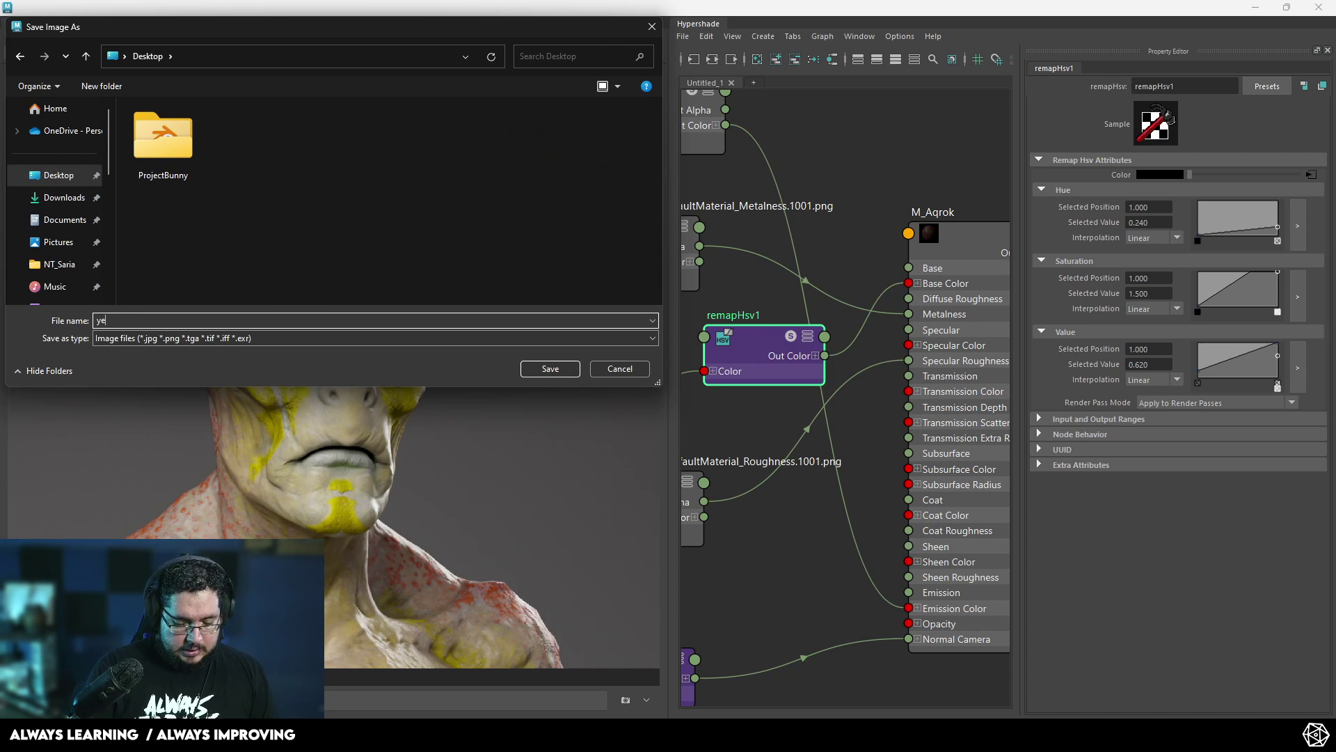
key("Return")
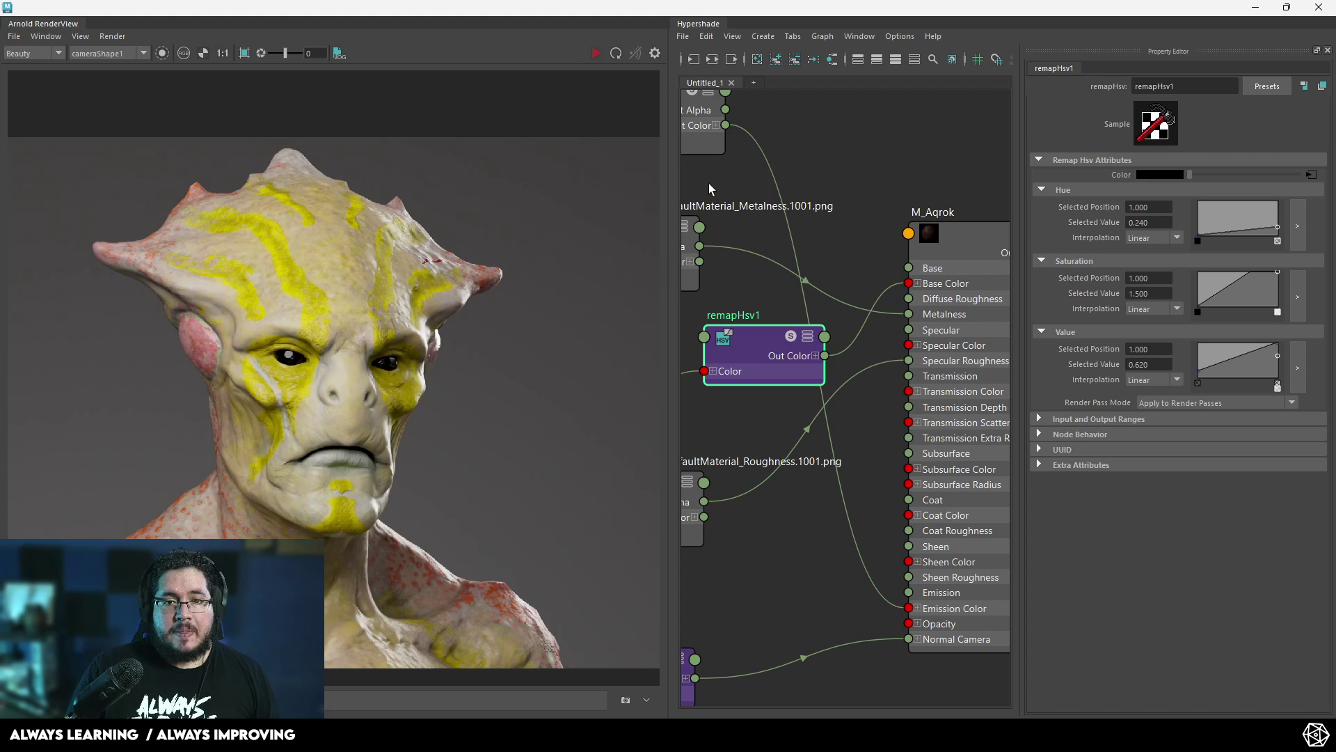
Restart the interactive Arnold render and adjust the end point of remapHsv1's Hue curve to 0.060
scroll(766, 420, "down", 4)
scroll(763, 407, "up", 2)
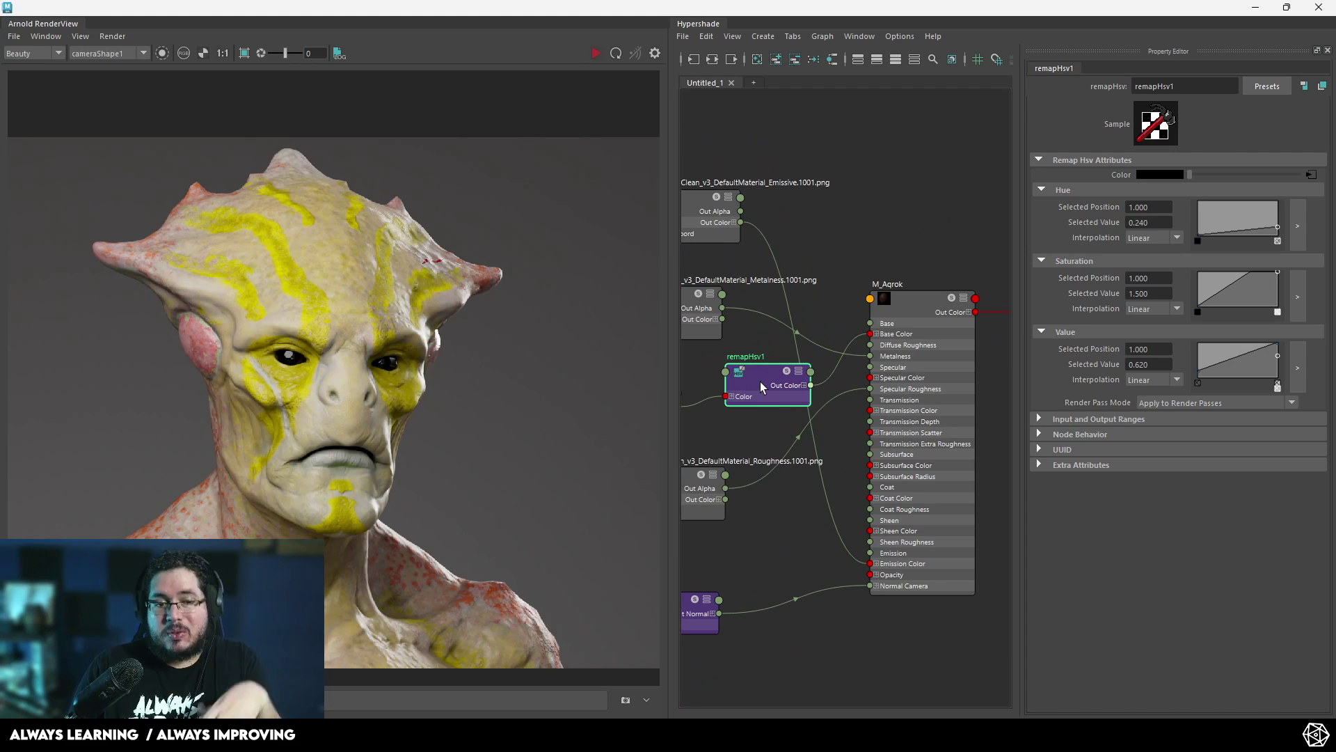
middle_click_drag(753, 430, 829, 409, "alt")
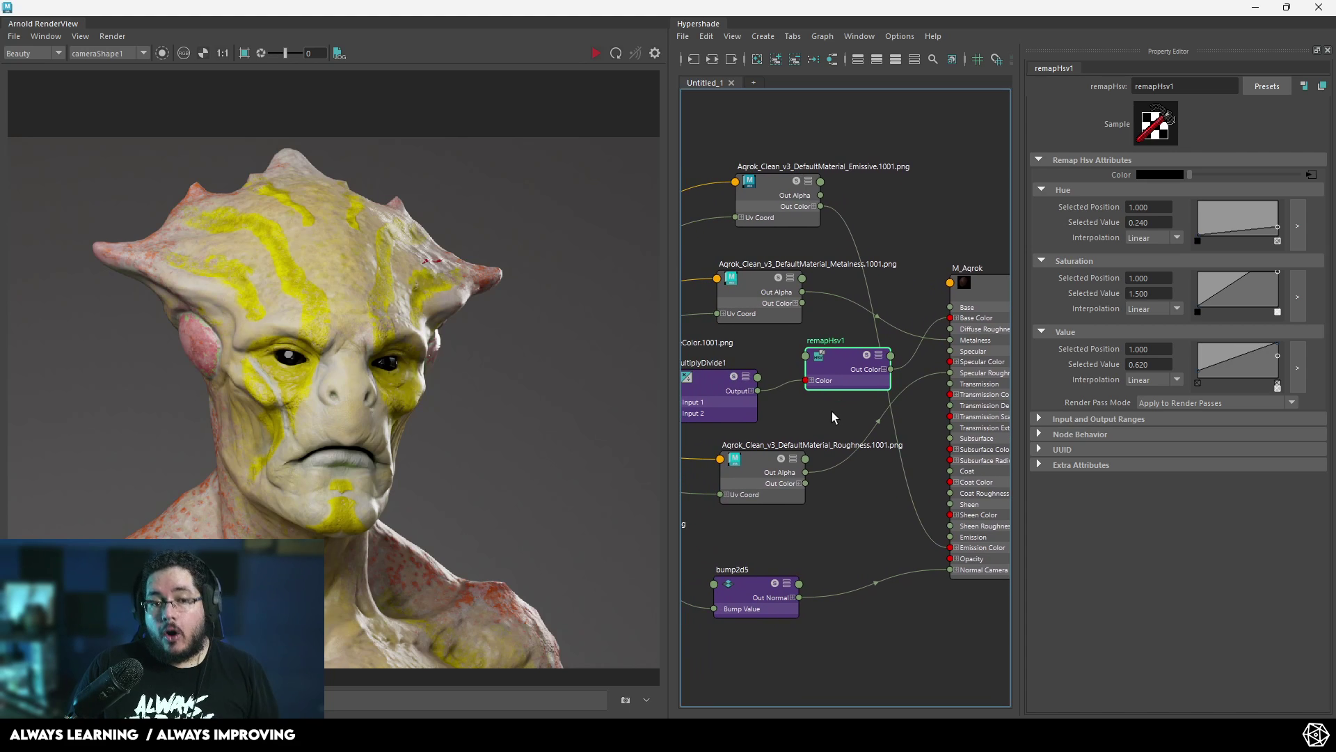
scroll(829, 409, "down", 2)
scroll(772, 507, "up", 2)
middle_click_drag(810, 505, 827, 541, "alt")
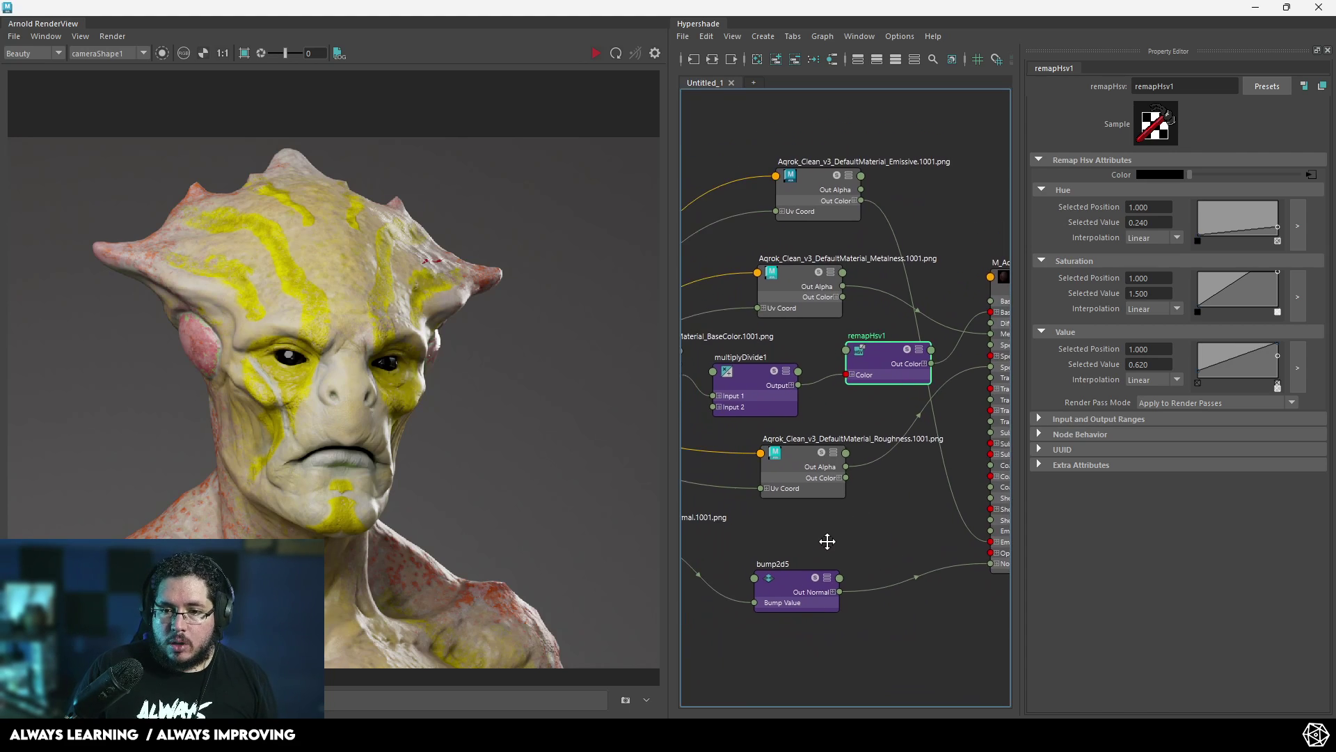
left_click_drag(1283, 235, 1286, 217)
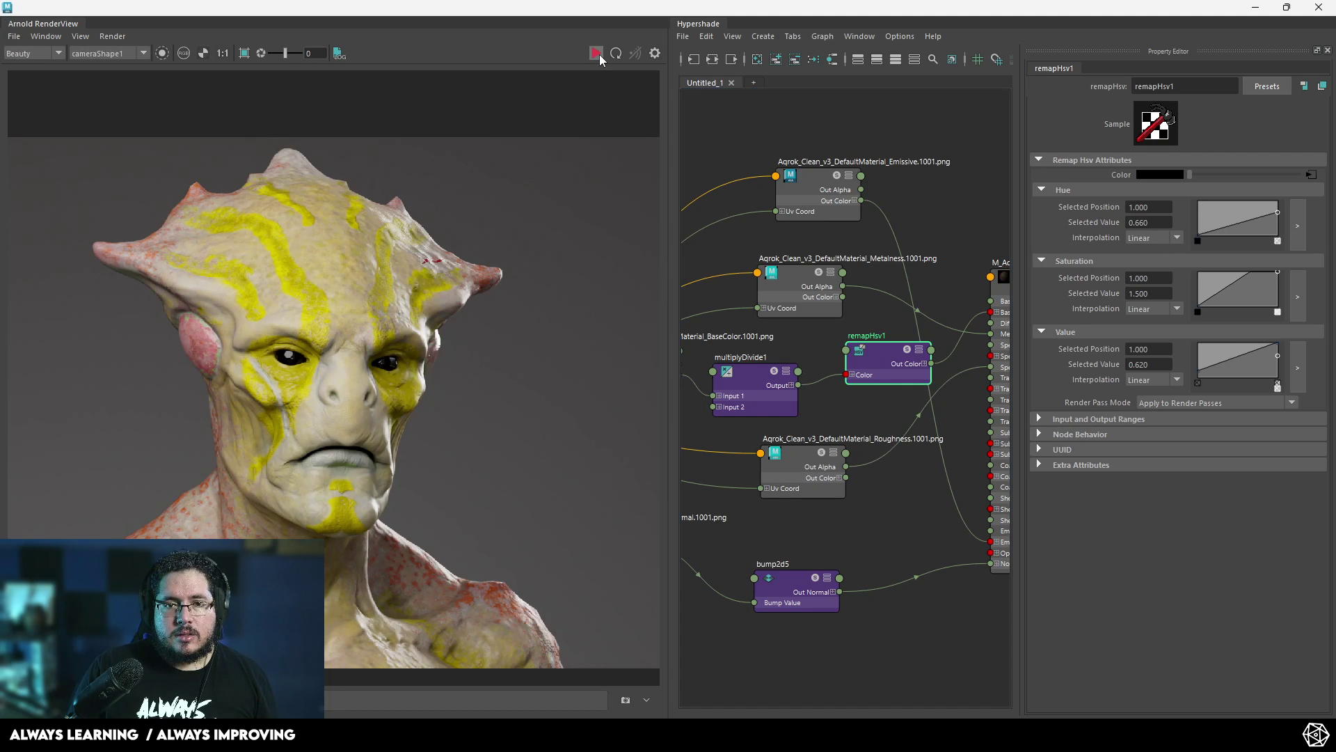
left_click(597, 54)
left_click_drag(1279, 216, 1291, 235)
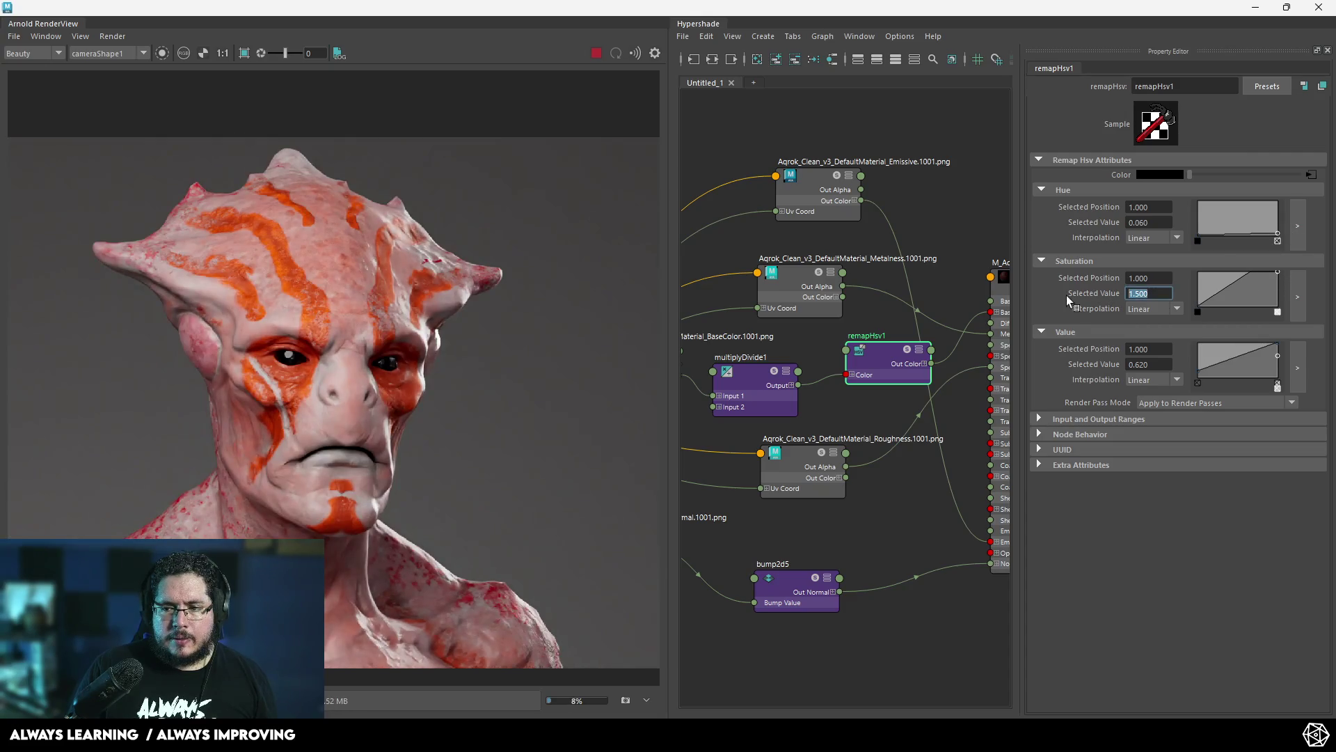
Set the Saturation curve's end value to 1 and lower the Value curve's end point to 0.420
type("1")
key("Return")
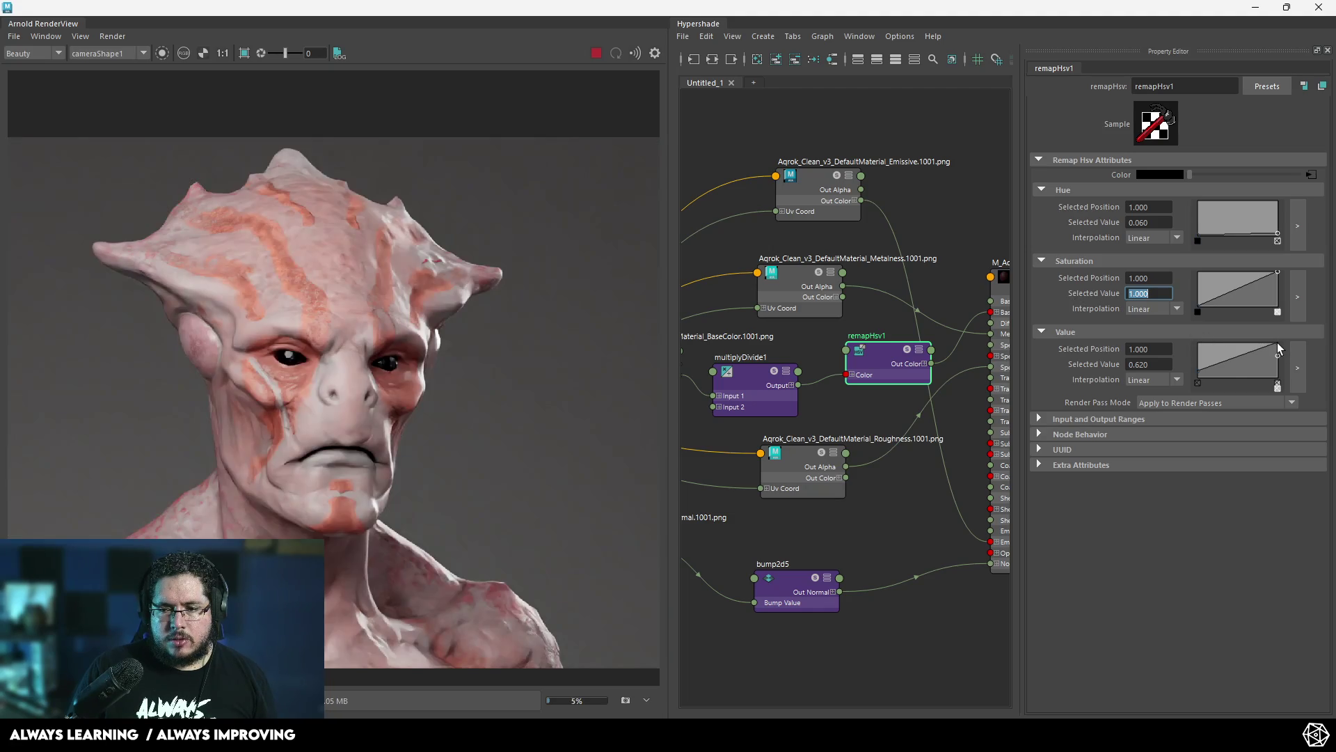
left_click_drag(1277, 344, 1282, 361)
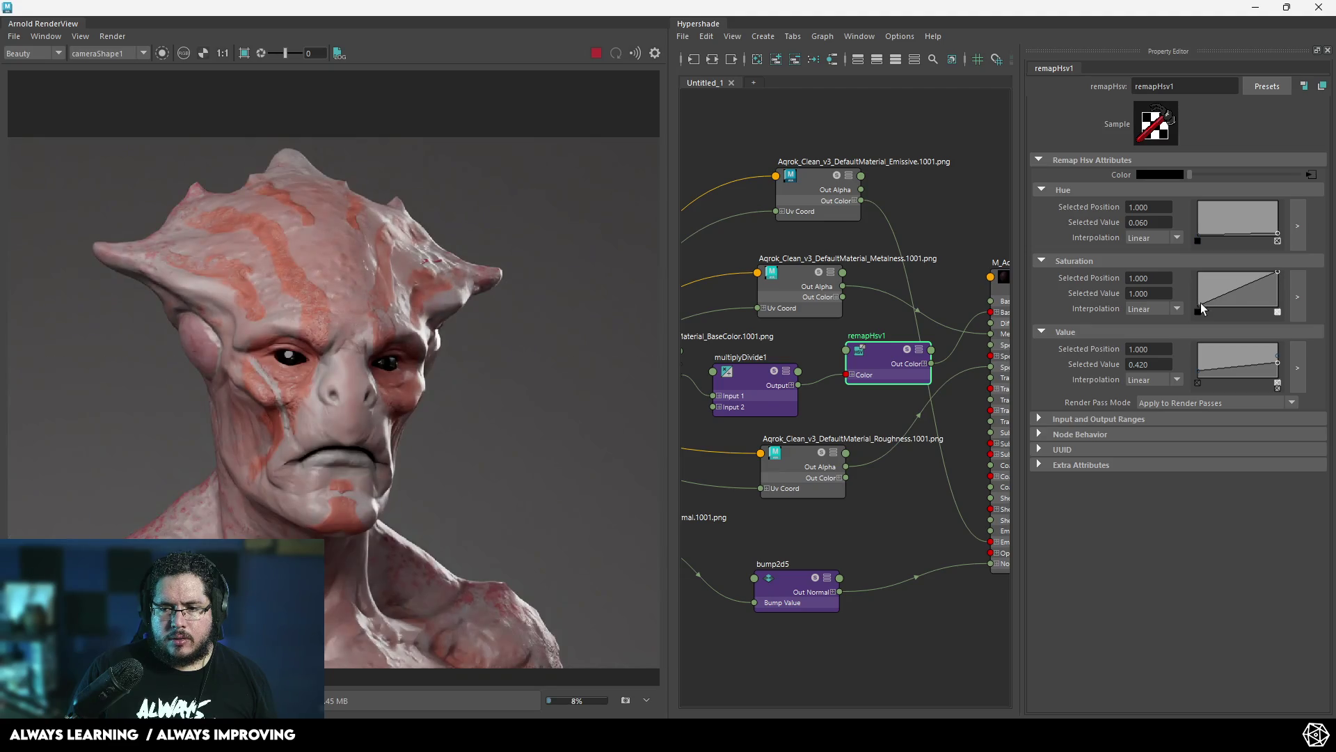
Add two points to the Saturation curve, at about position 0.322 with value 0.620 and position 0.643 with value 0.960
left_click_drag(1200, 303, 1228, 286)
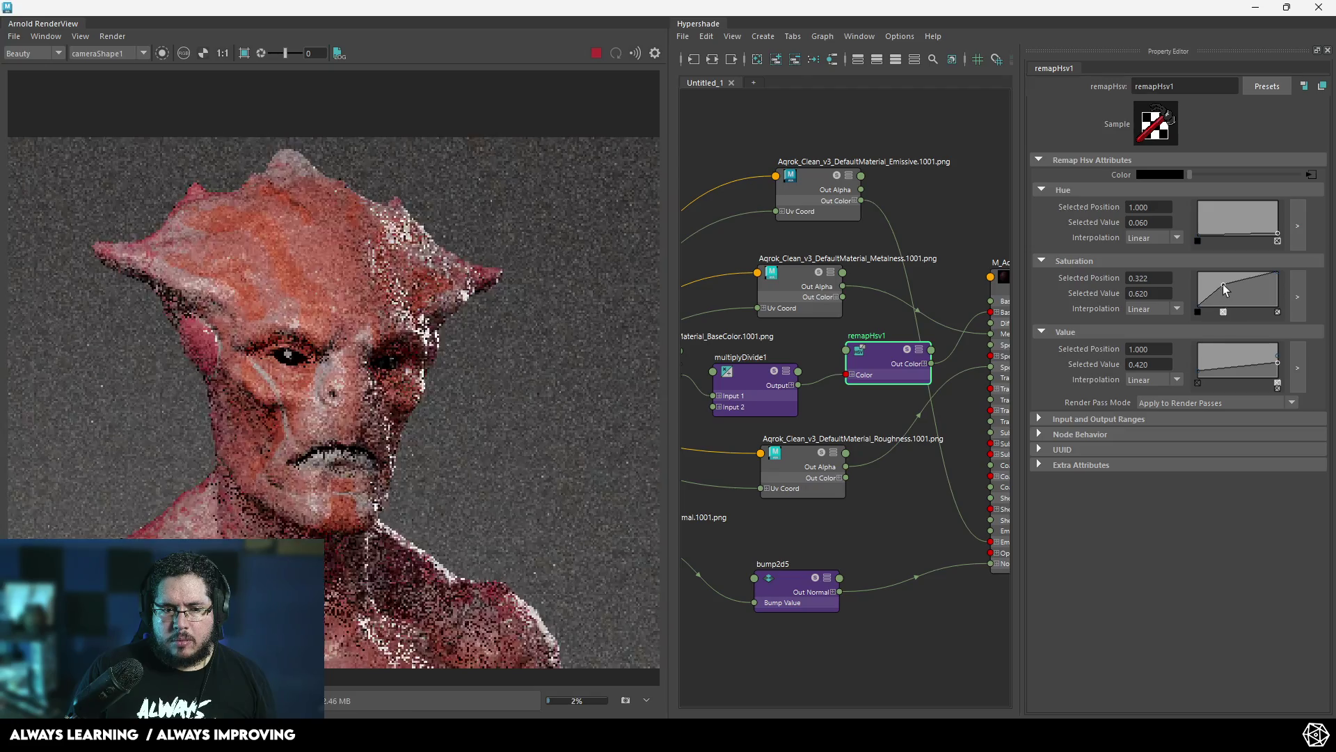
left_click(1251, 283)
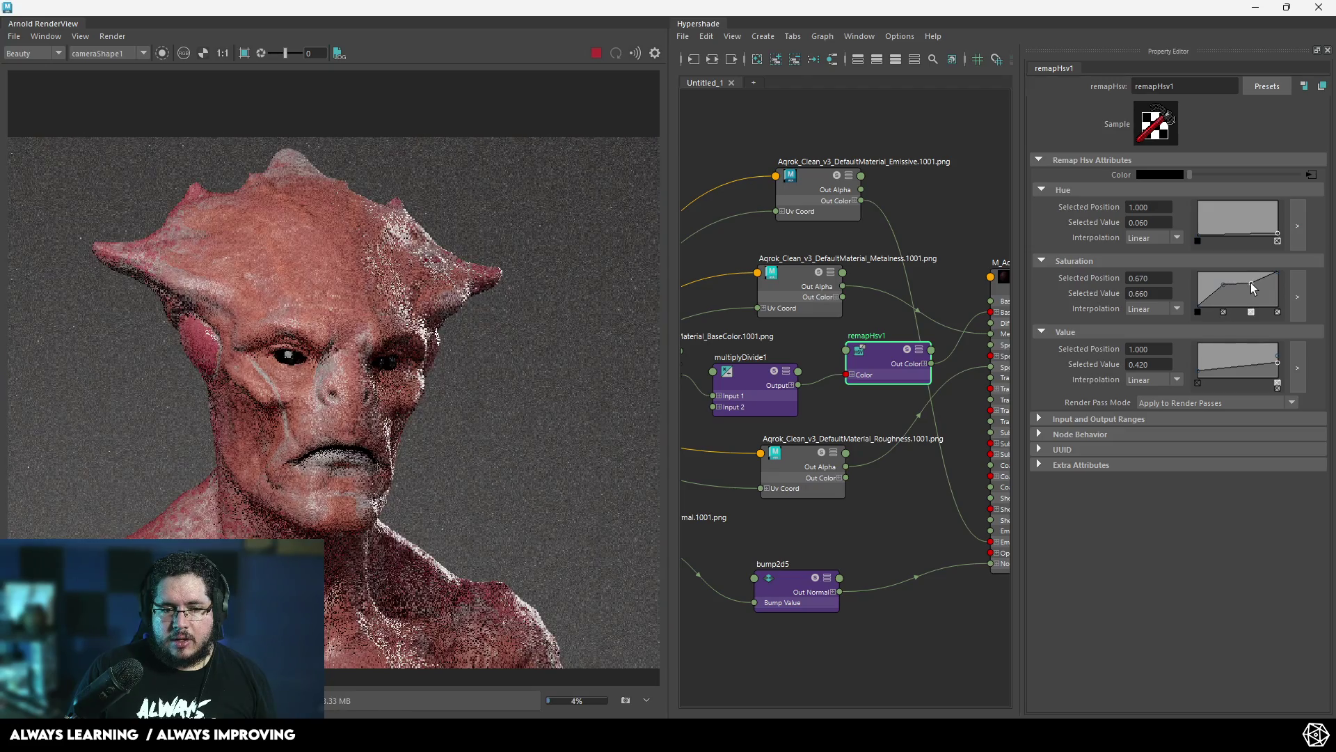
left_click_drag(1250, 278, 1250, 273)
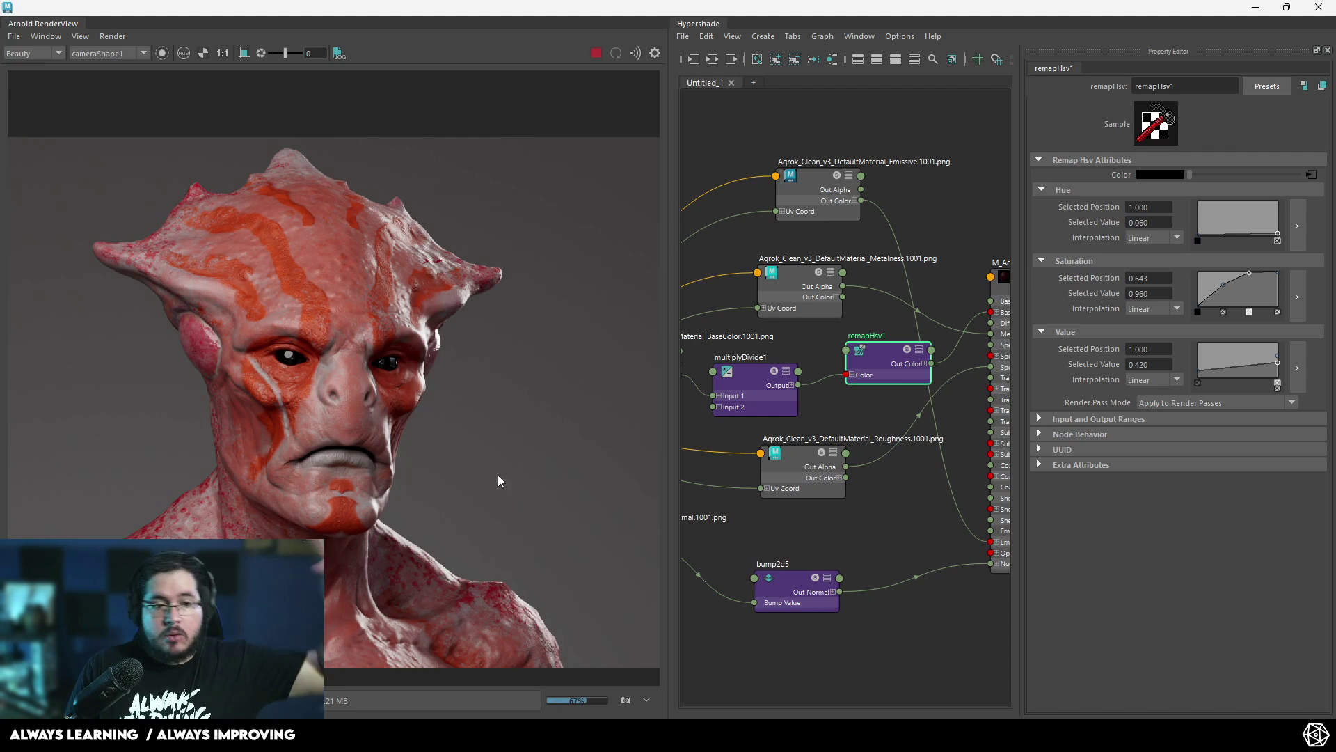
Move the Roughness texture node away from M_Aqrok to make room for another node between them
middle_click_drag(801, 519, 888, 526, "alt")
left_click(738, 481)
left_click_drag(829, 463, 761, 474)
middle_click_drag(869, 495, 814, 485, "alt")
Create a ramp texture with projection in the node graph and delete its projection node
left_click(821, 482)
key("Tab")
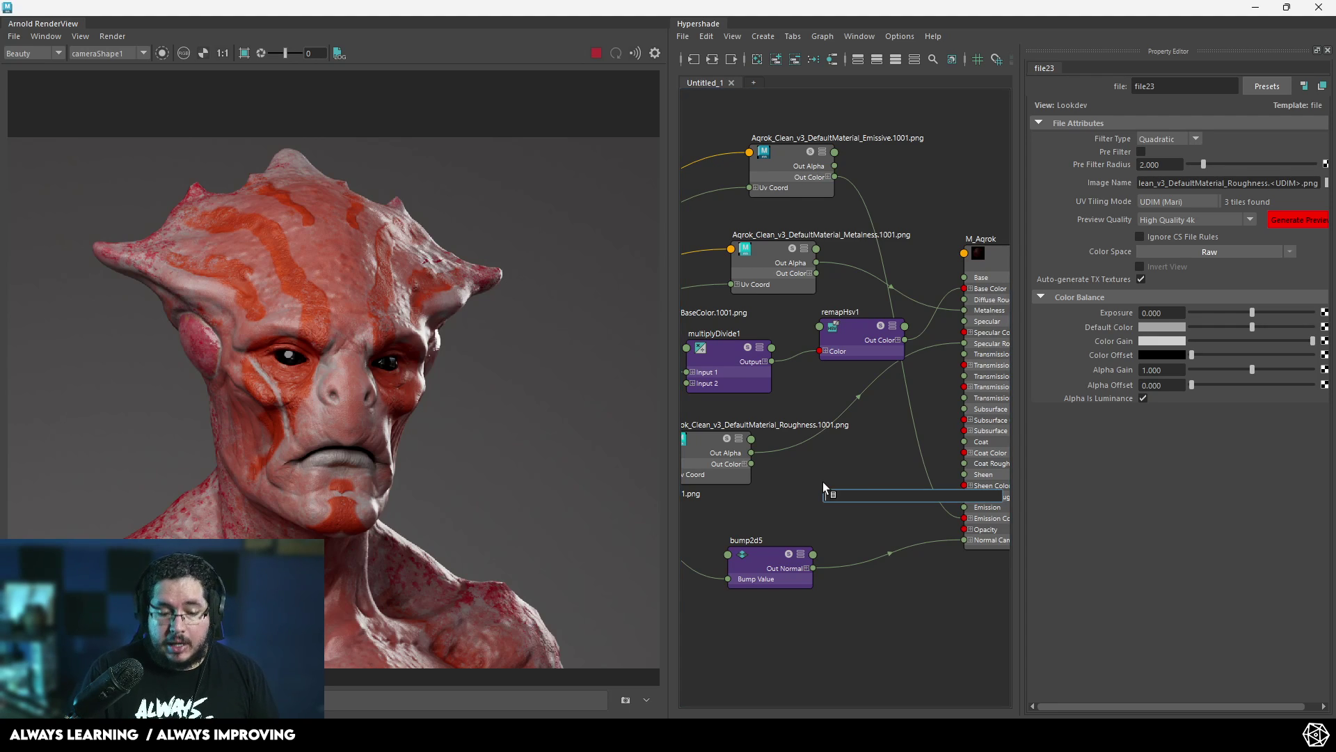
type("ramp")
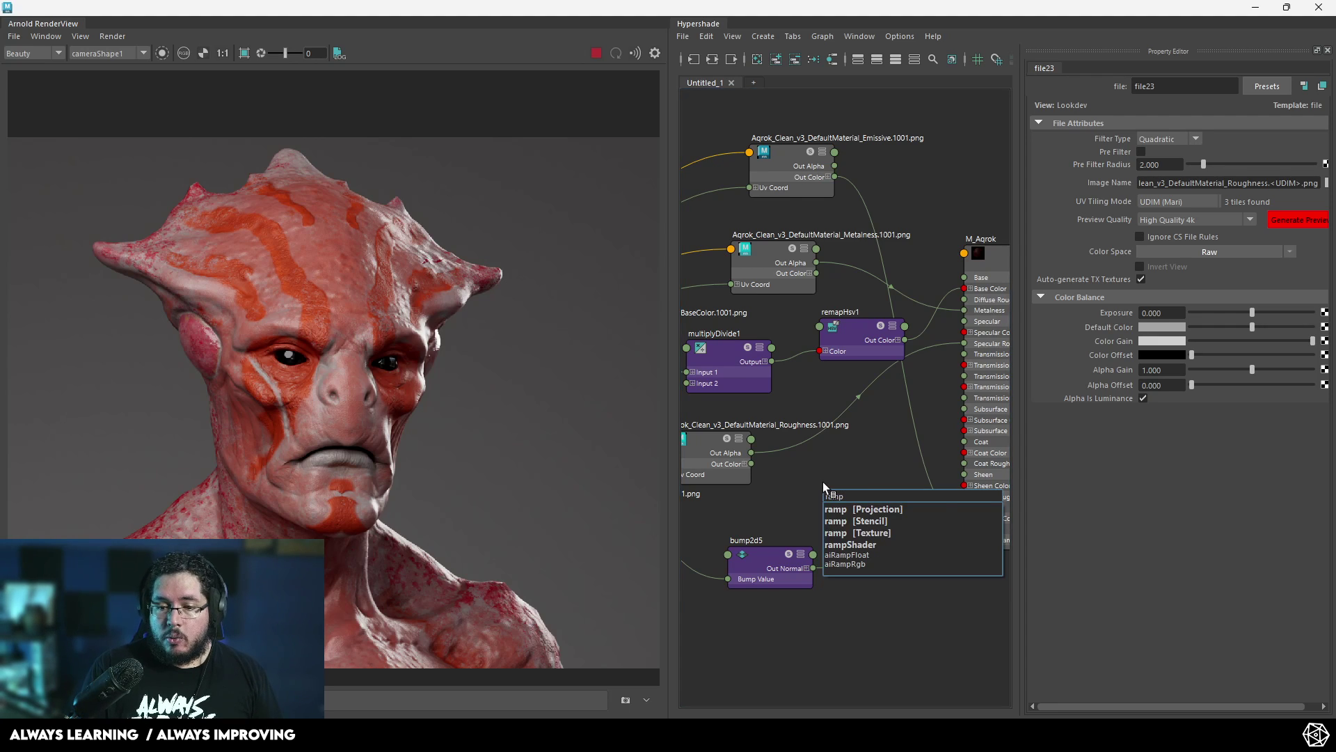
key("Return")
left_click(858, 504)
key("Delete")
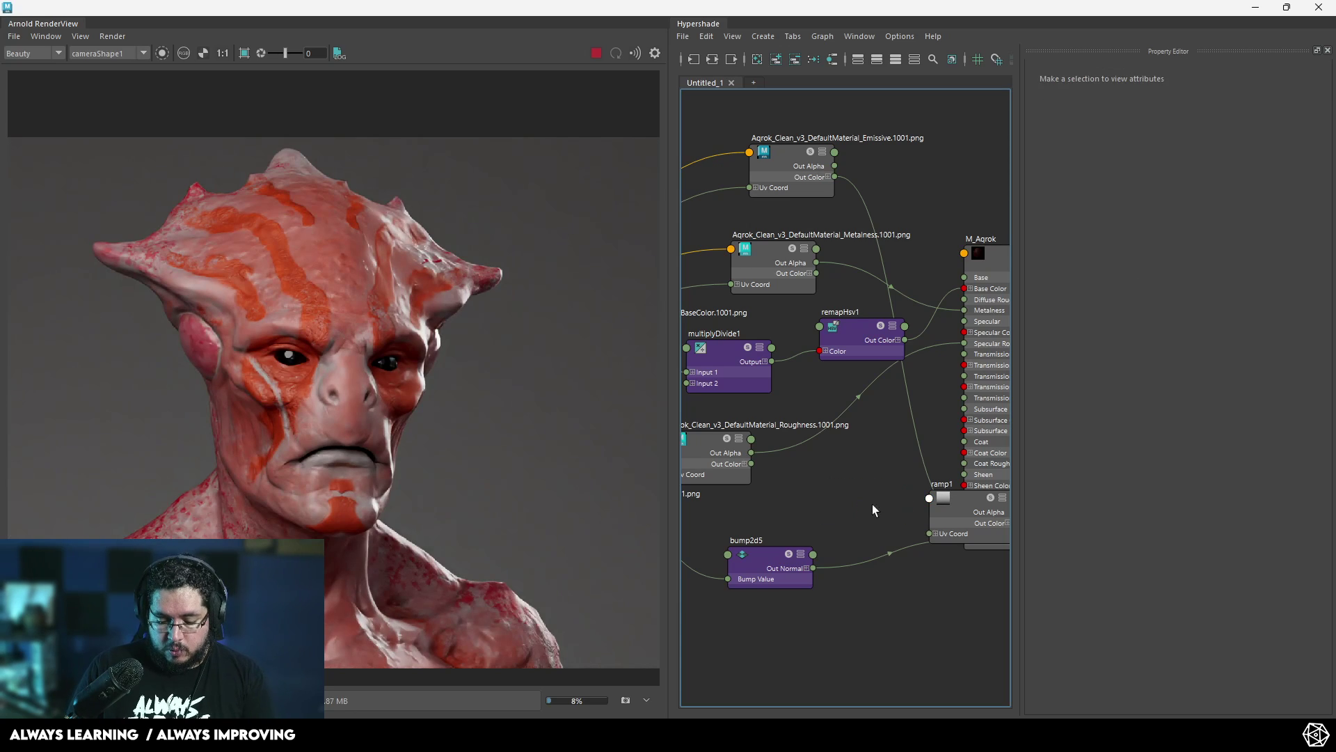
Place the ramp texture node between the Roughness texture and M_Aqrok, inspect its attributes, and delete it
left_click_drag(963, 508, 828, 477)
middle_click_drag(870, 478, 807, 486, "alt")
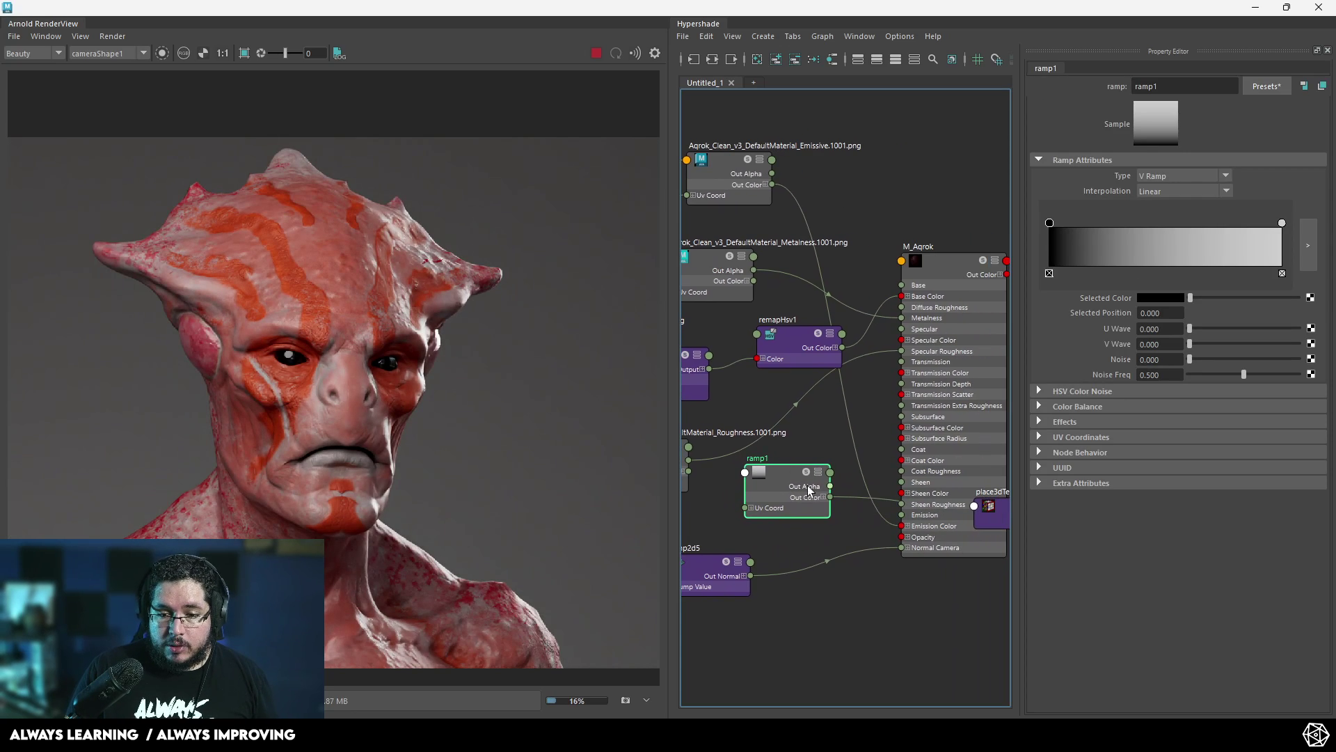
left_click_drag(807, 486, 778, 497)
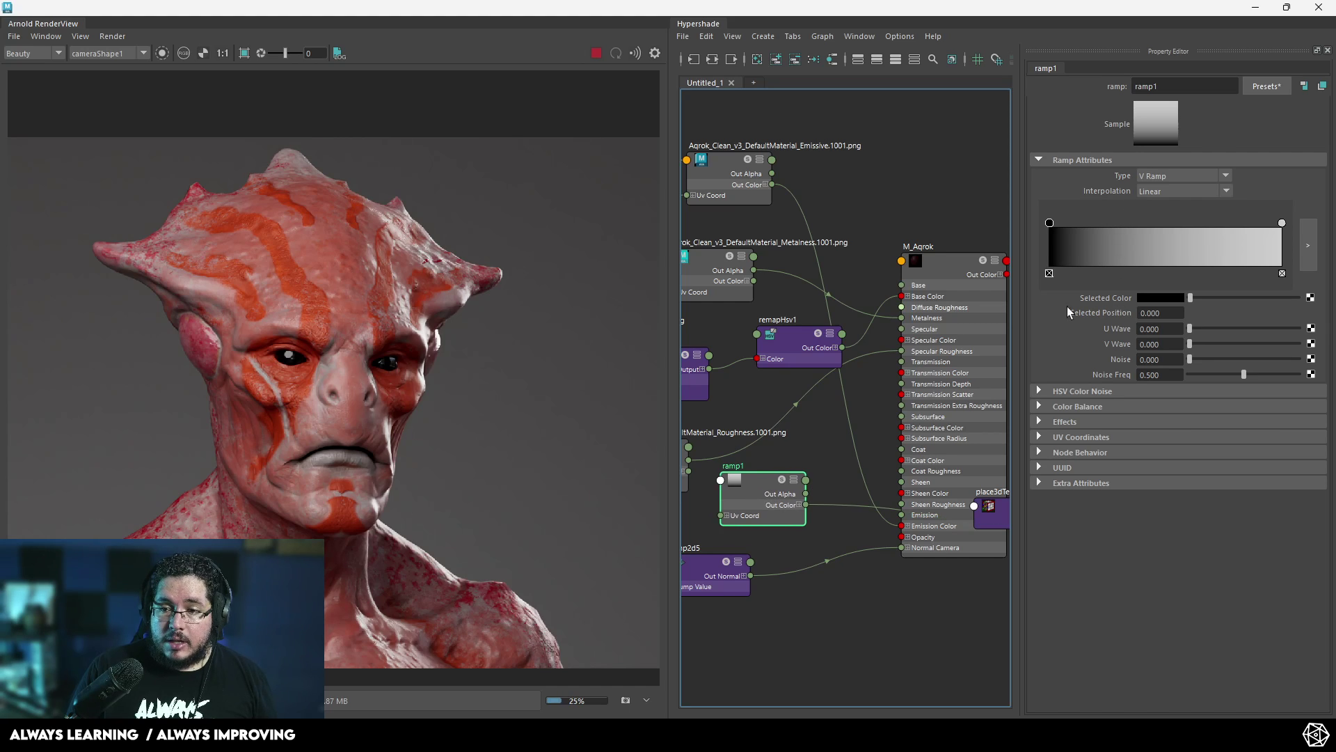
middle_click_drag(686, 485, 749, 475, "alt")
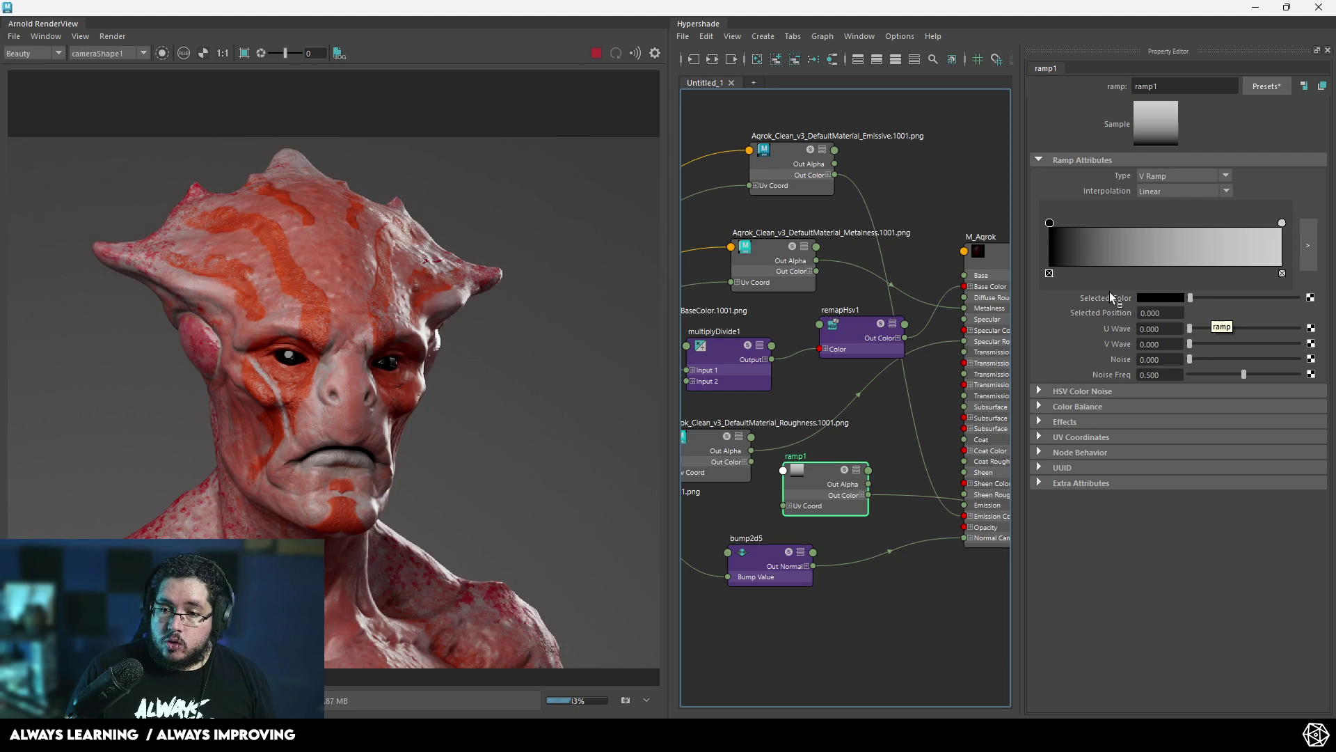
scroll(842, 456, "up", 2)
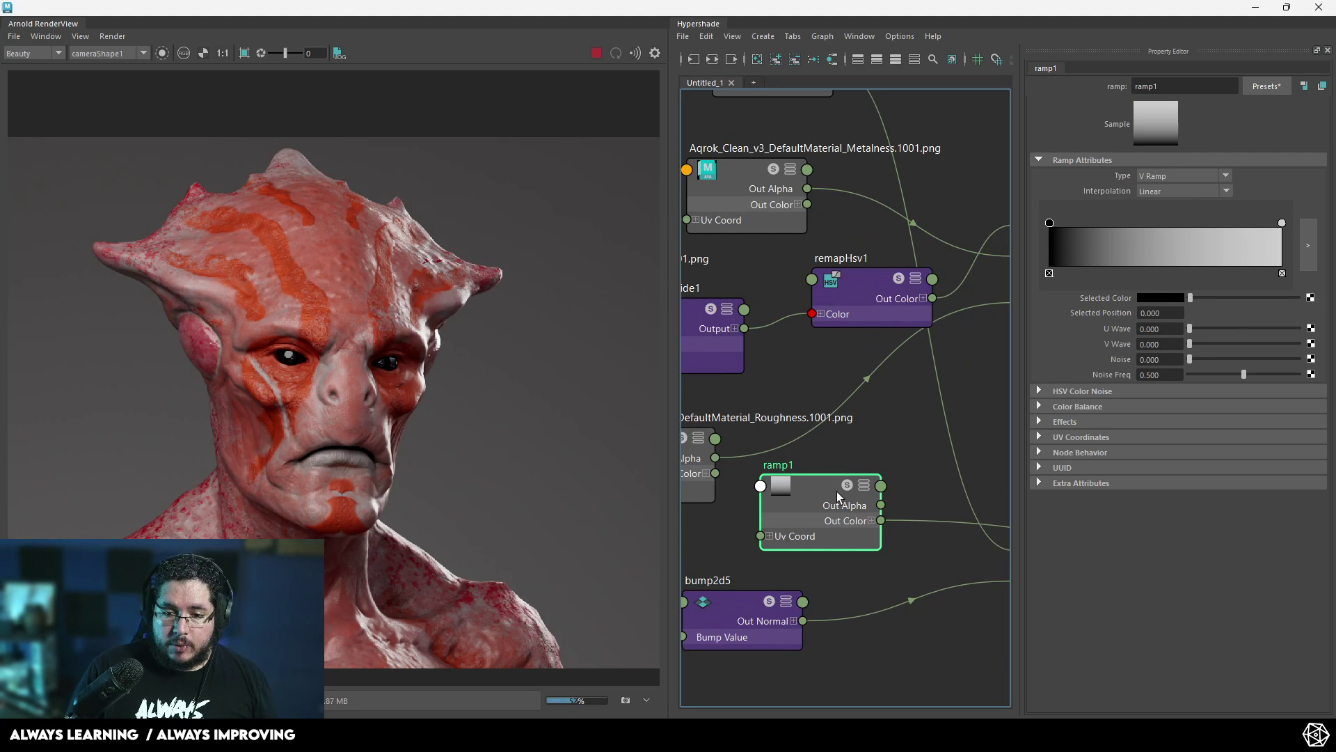
key("Delete")
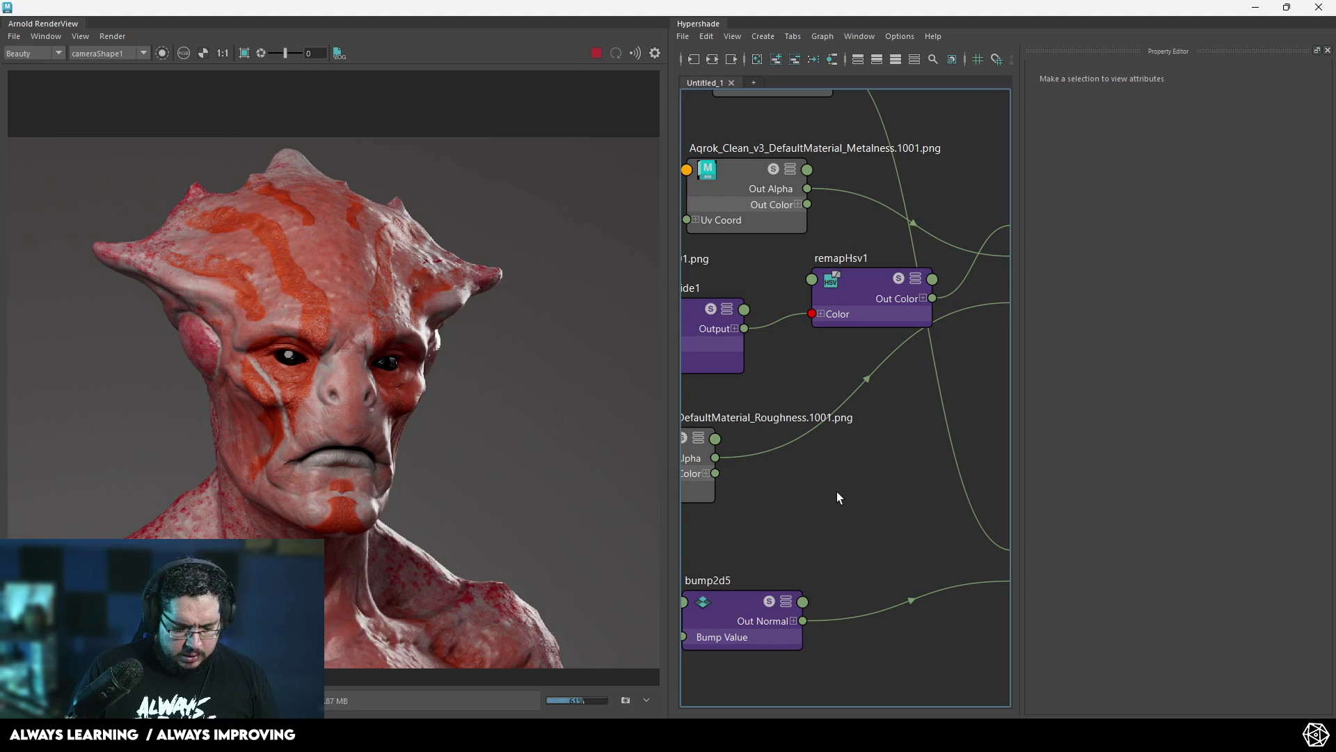
Create an aiRampRgb node beside the Roughness texture and connect the texture's Out Alpha to its Input
key("Tab")
type("ramp")
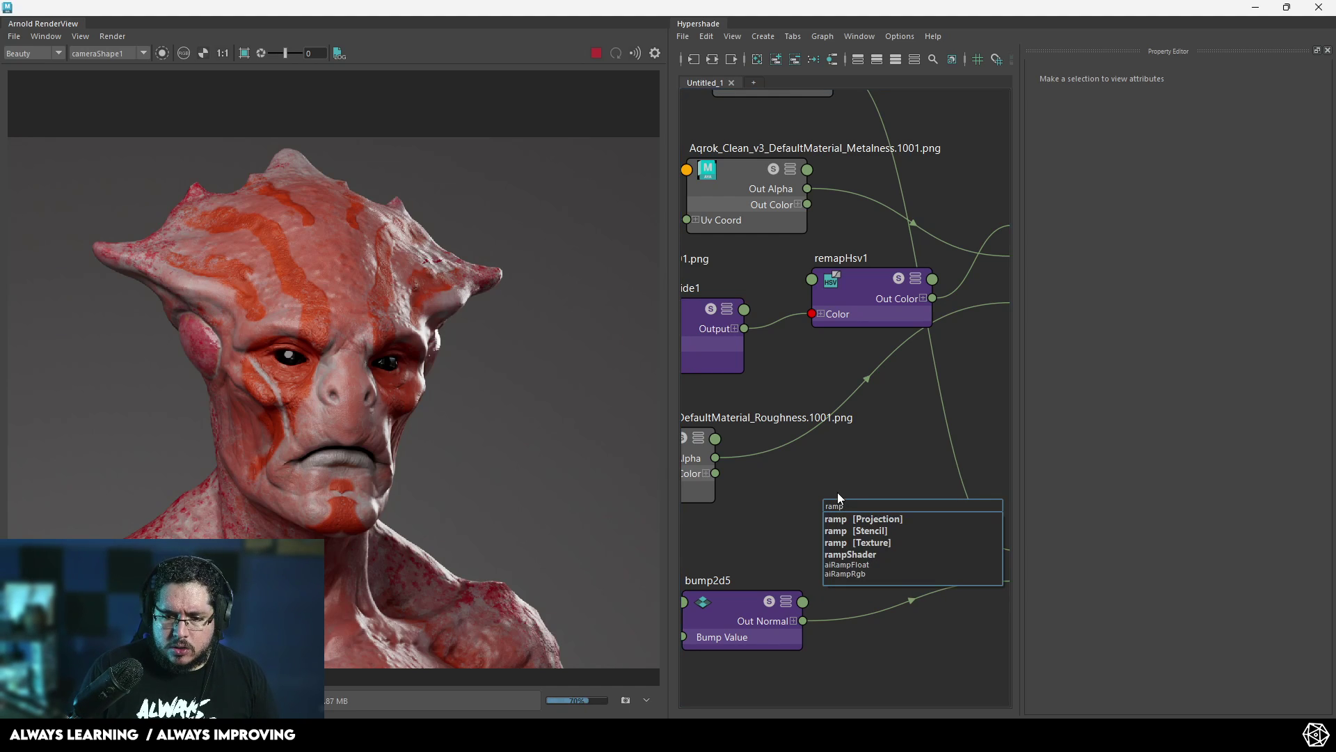
key("Down")
key("Down")
key("Down")
key("Down")
key("Down")
key("Down")
key("Return")
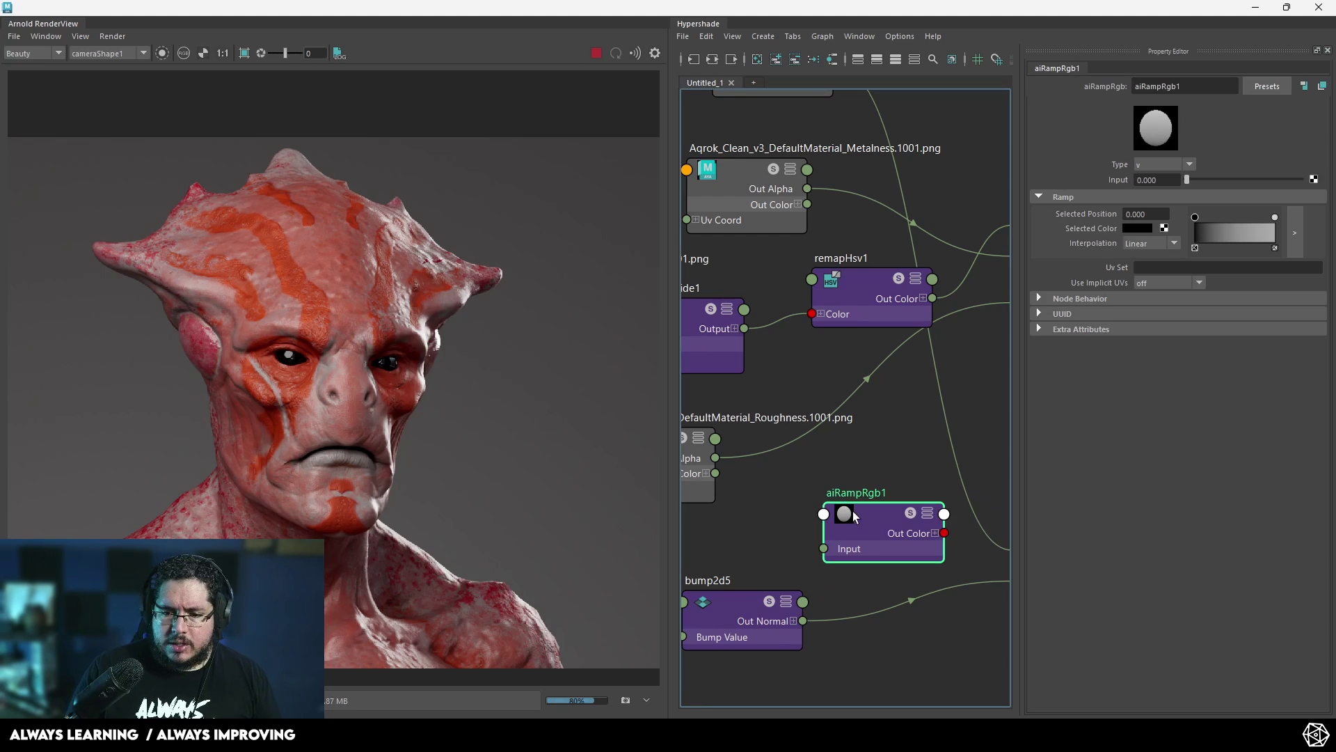
left_click_drag(853, 511, 803, 506)
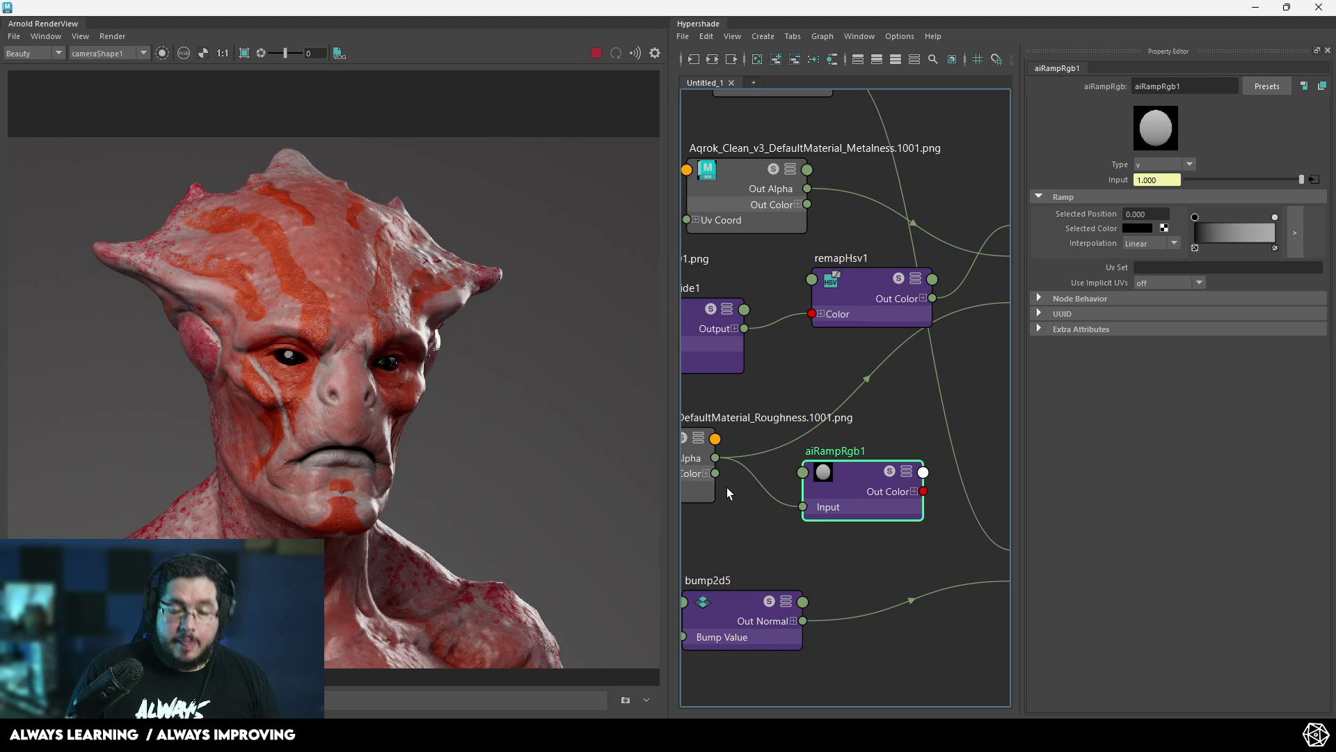
Expand the aiRampRgb1 node's colour outputs and connect its Out Color R to the Specular Roughness of M_Aqrok
middle_click_drag(734, 456, 755, 448, "alt")
middle_click_drag(882, 423, 751, 458, "alt")
left_click(804, 519)
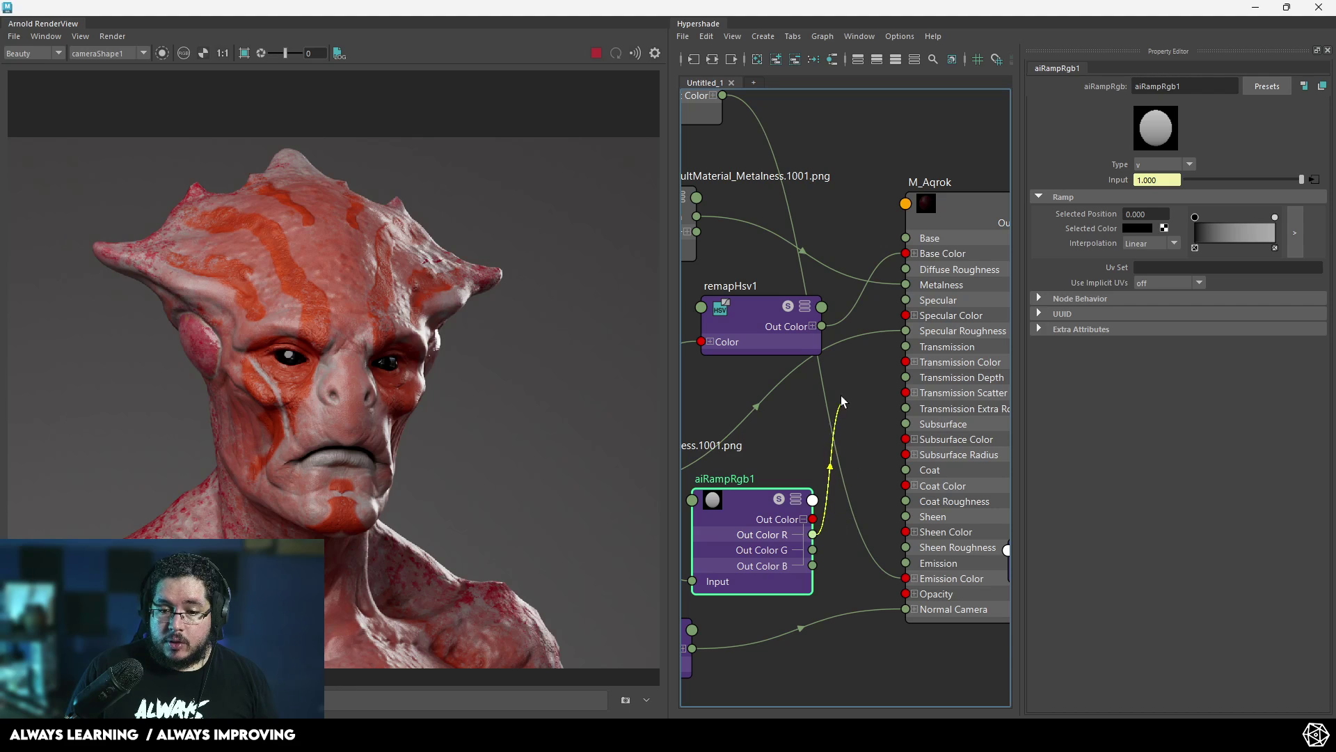
left_click_drag(841, 396, 906, 331)
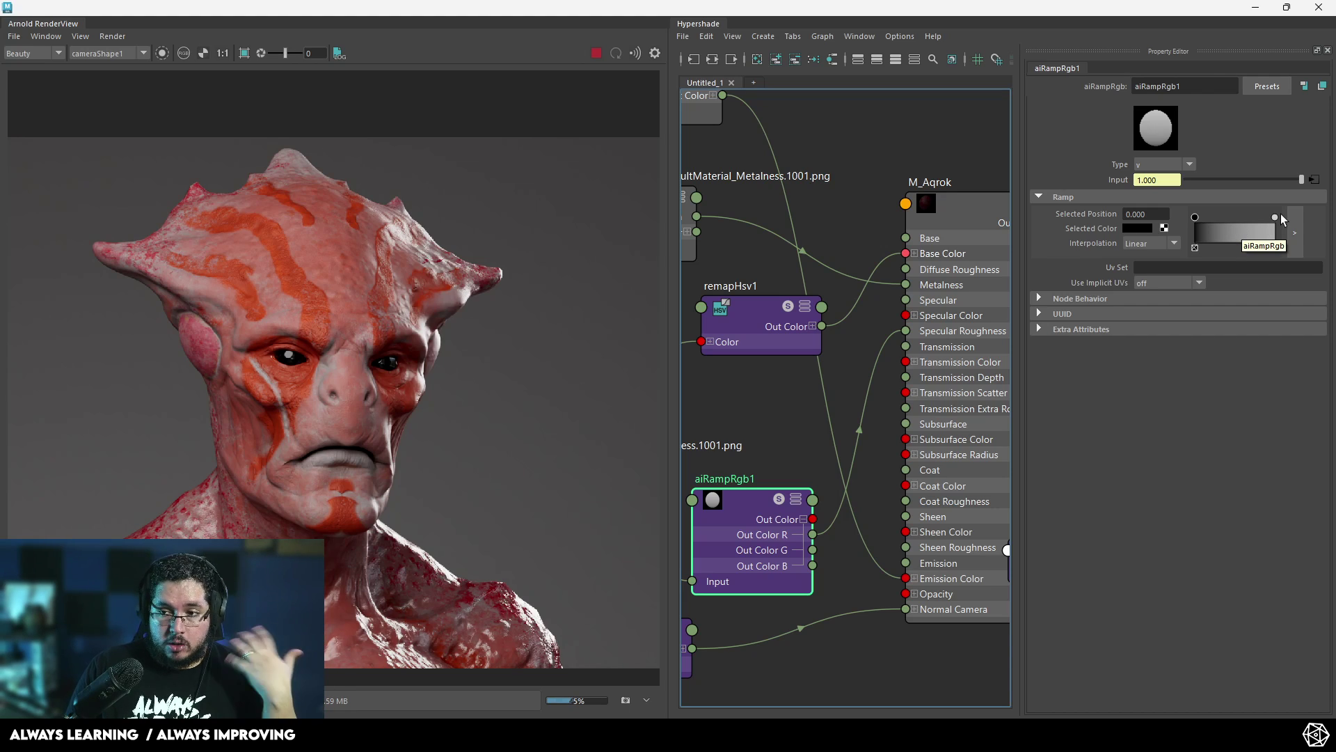
Try moving the ramp's black stop to the middle and turning the light end stop black, and undo both changes
left_click_drag(1195, 217, 1234, 217)
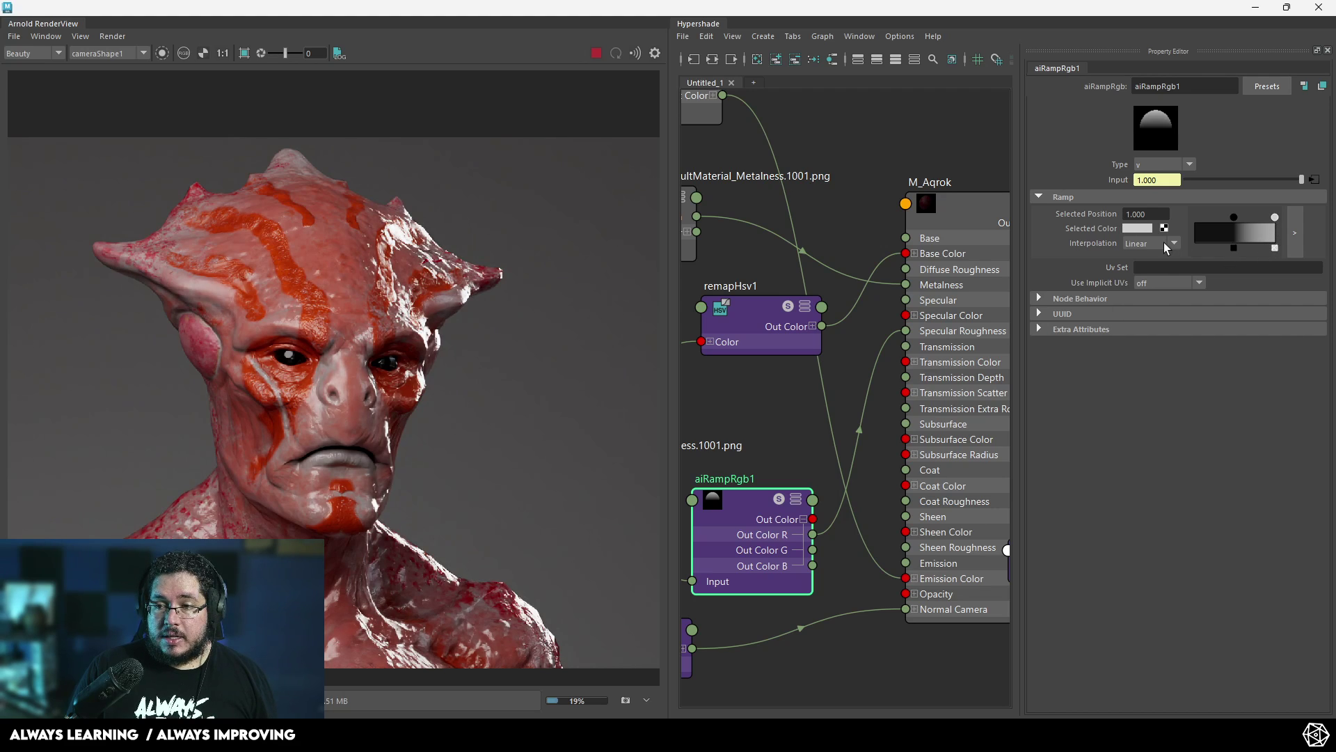
left_click(1138, 228)
left_click(1168, 199)
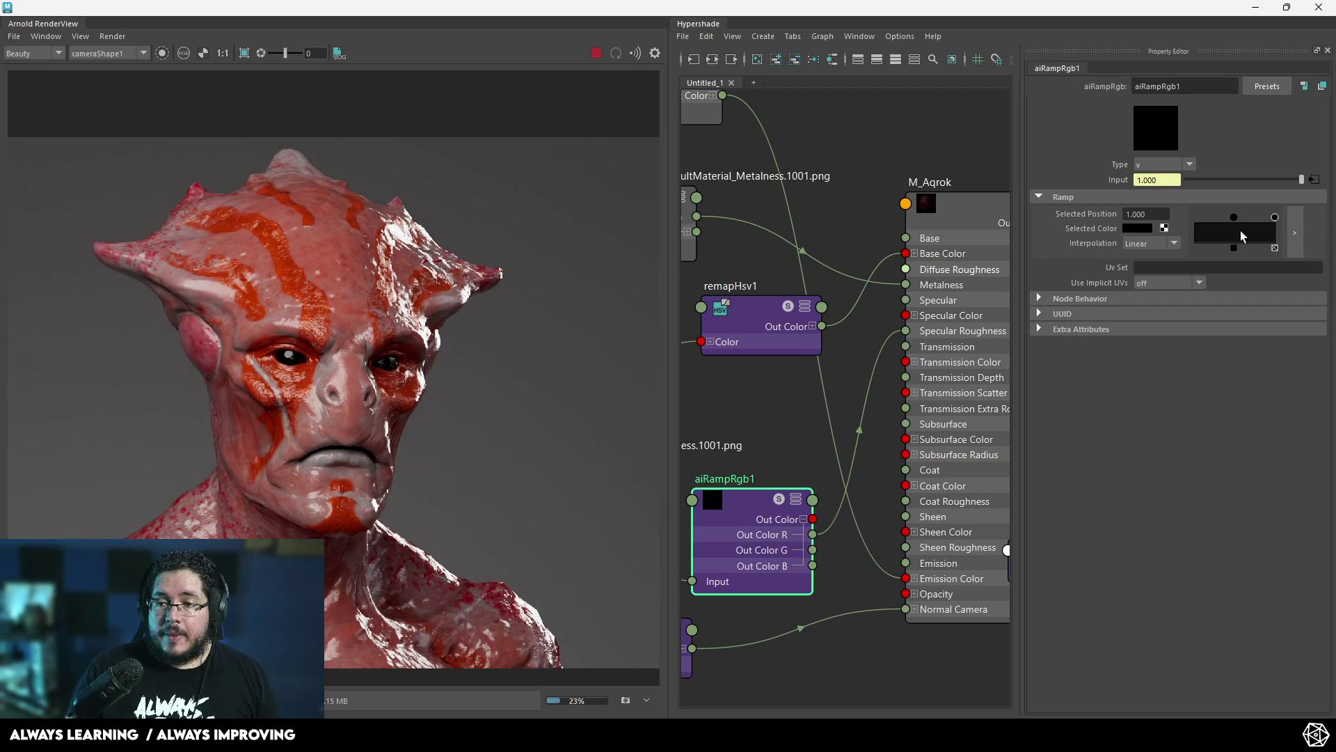
key("ctrl+z")
key("ctrl+z")
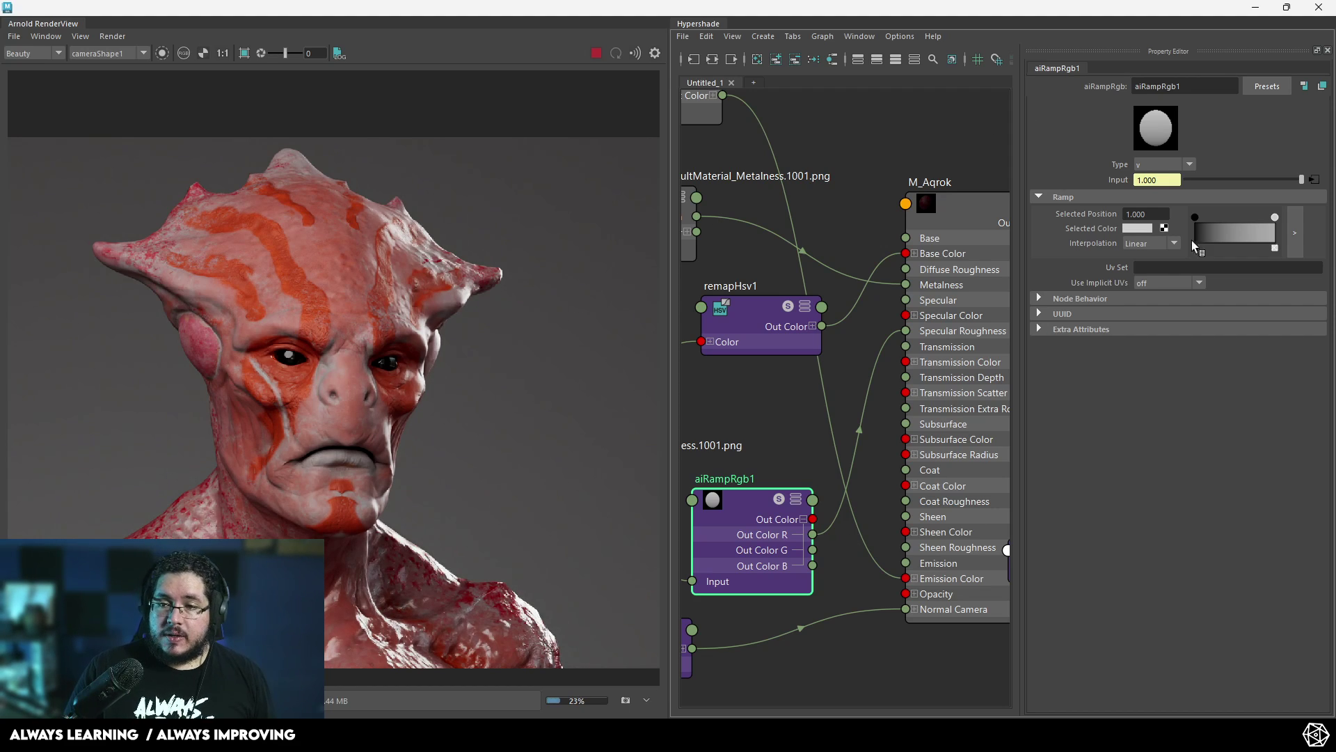
Add a stop at about position 0.504 on the aiRampRgb1 ramp and set its colour to black
left_click(1234, 227)
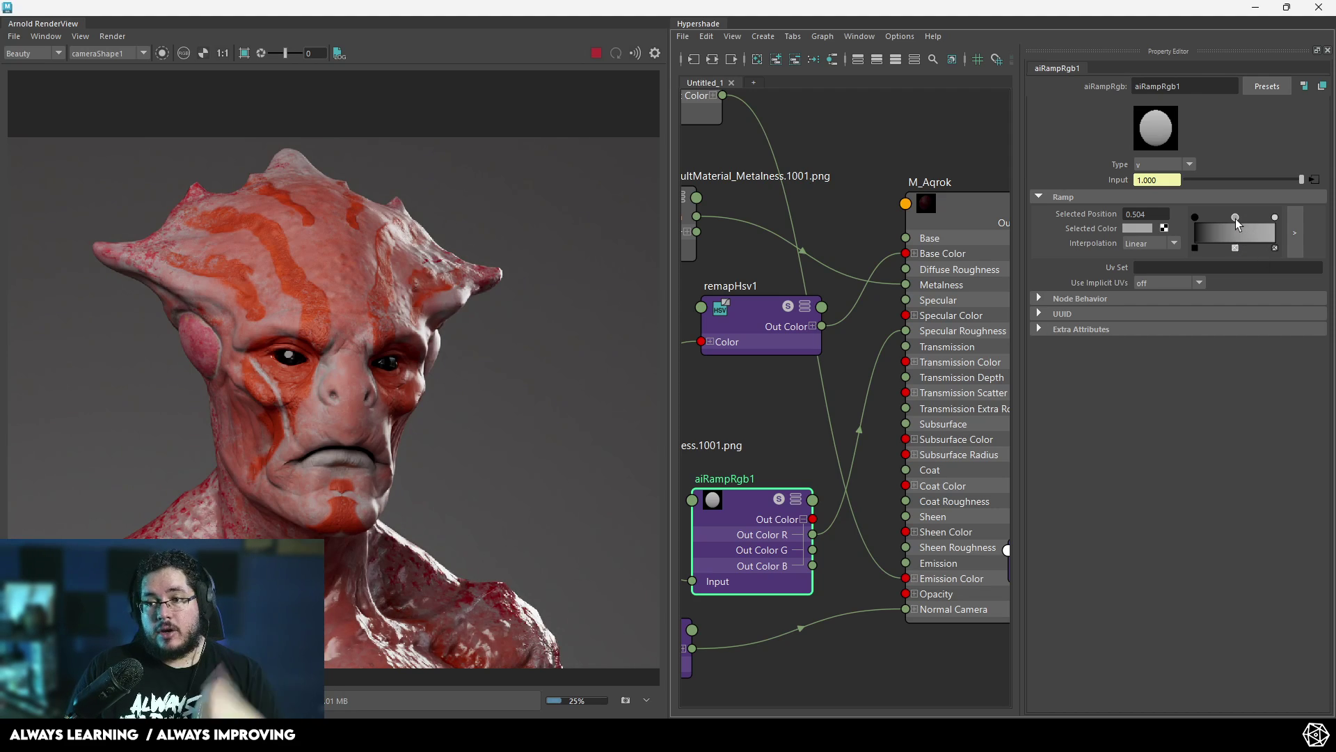
left_click(1138, 230)
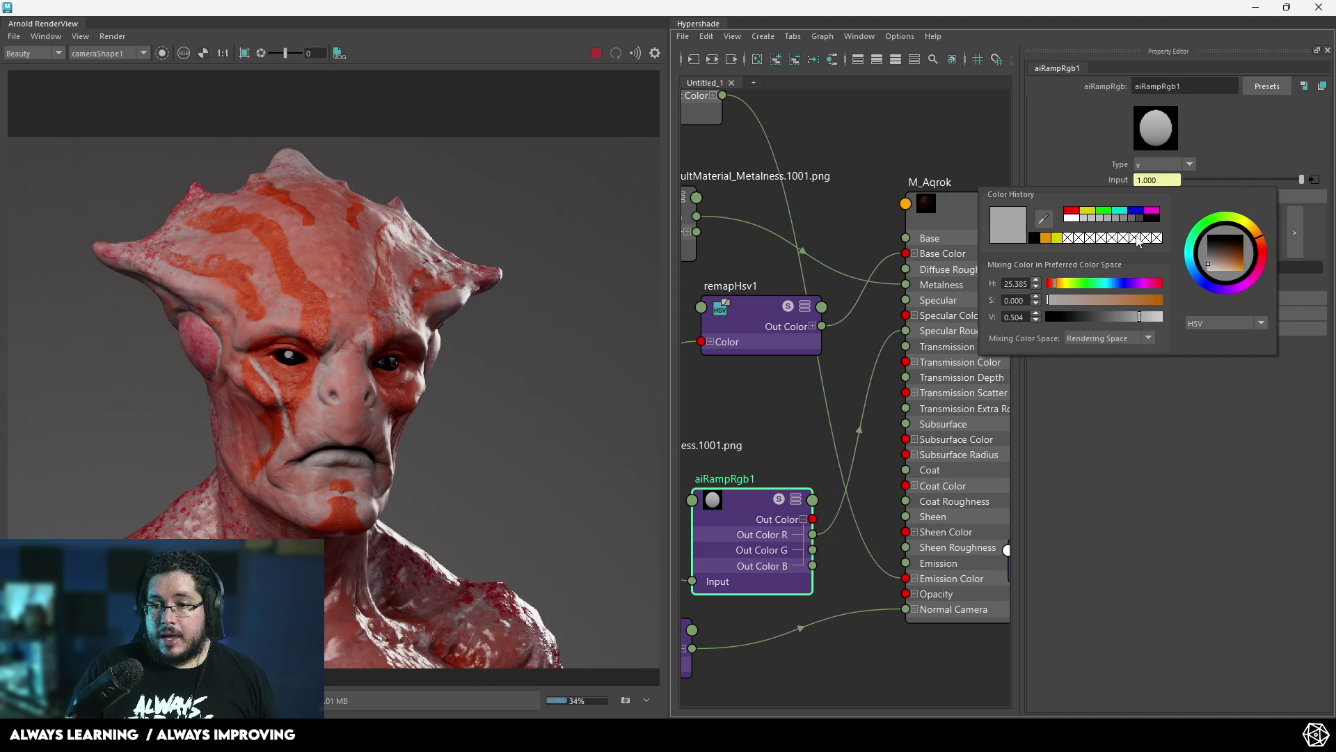
left_click(1146, 218)
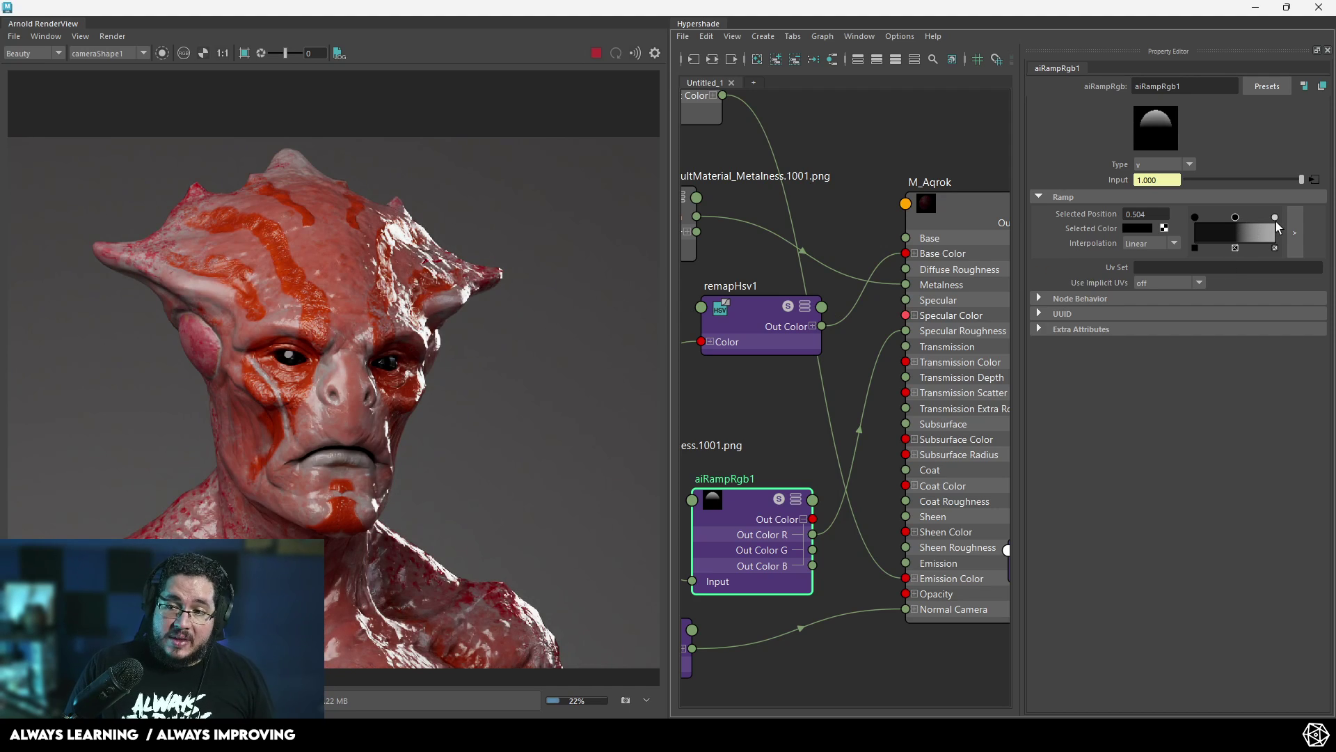
Move the ramp's light end stop inward to about position 0.765 and check the character's highlights in the render
left_click(1135, 228)
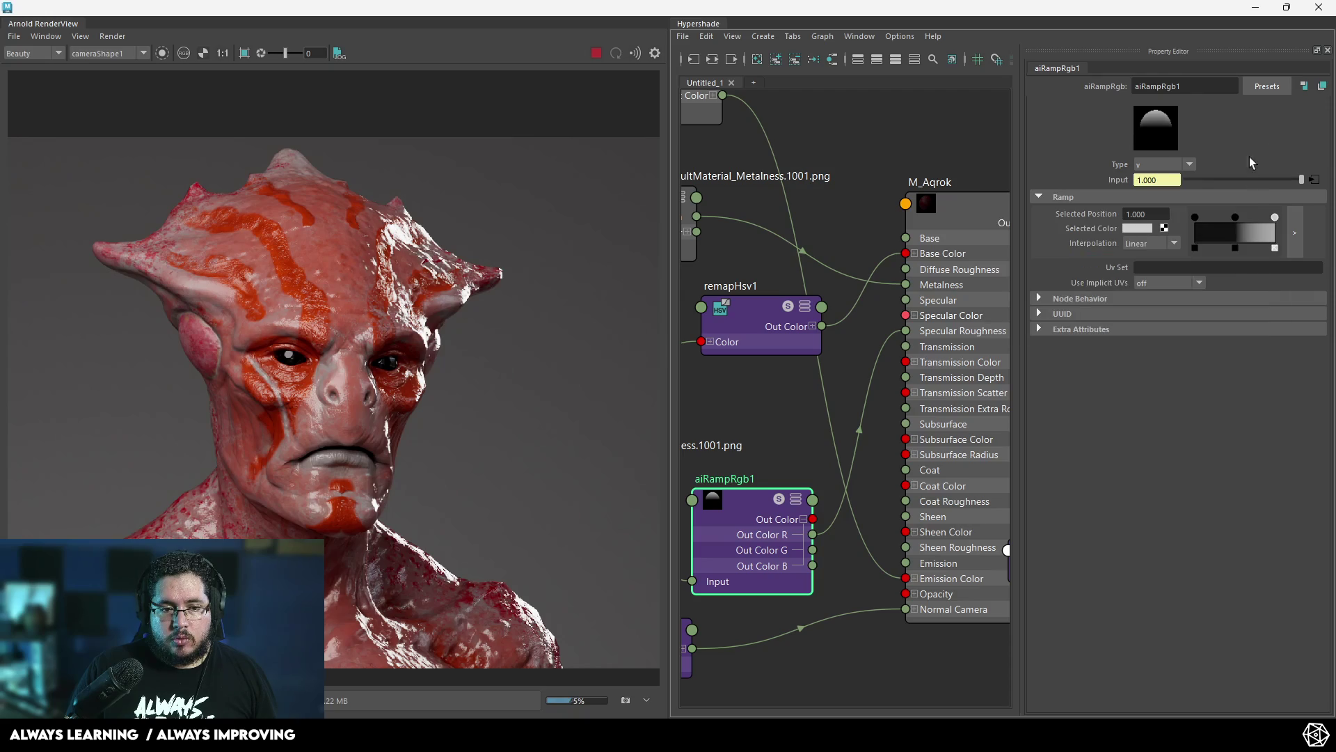
left_click_drag(1275, 219, 1253, 220)
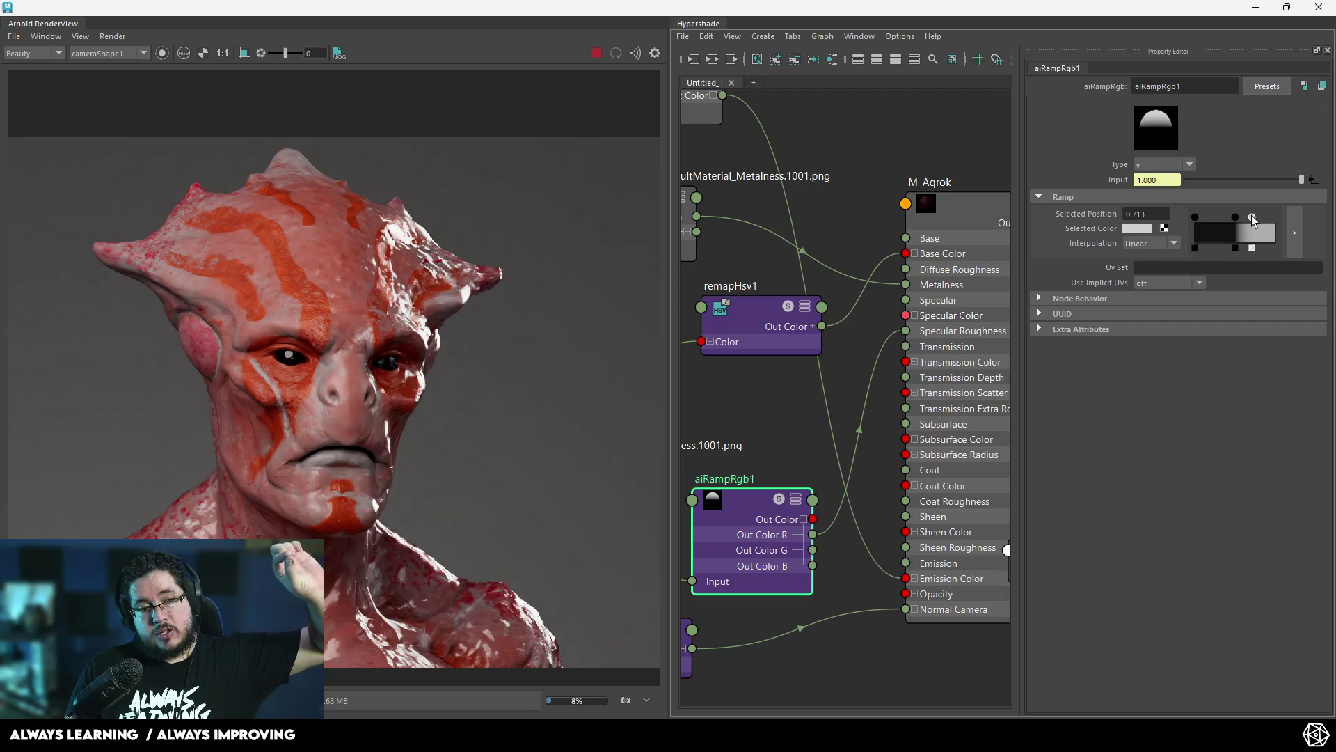
left_click_drag(1254, 220, 1256, 220)
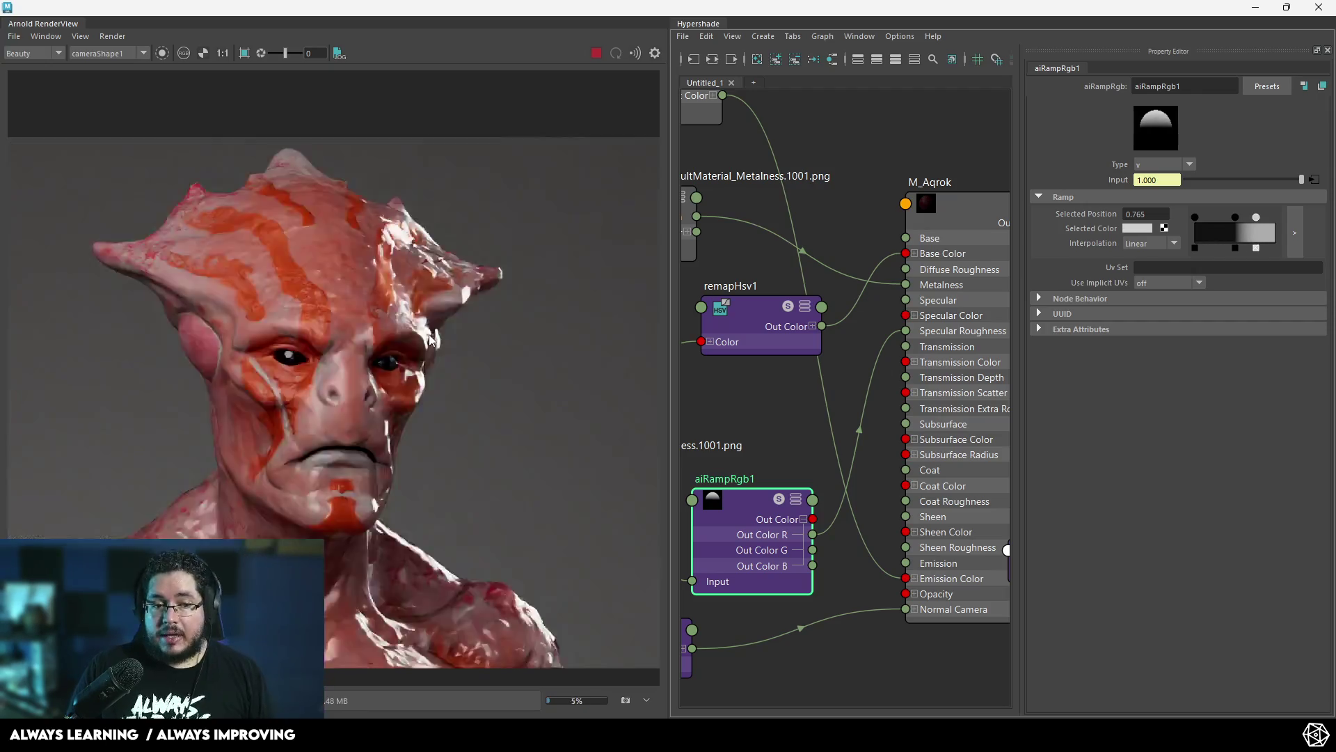
scroll(428, 334, "down", 1)
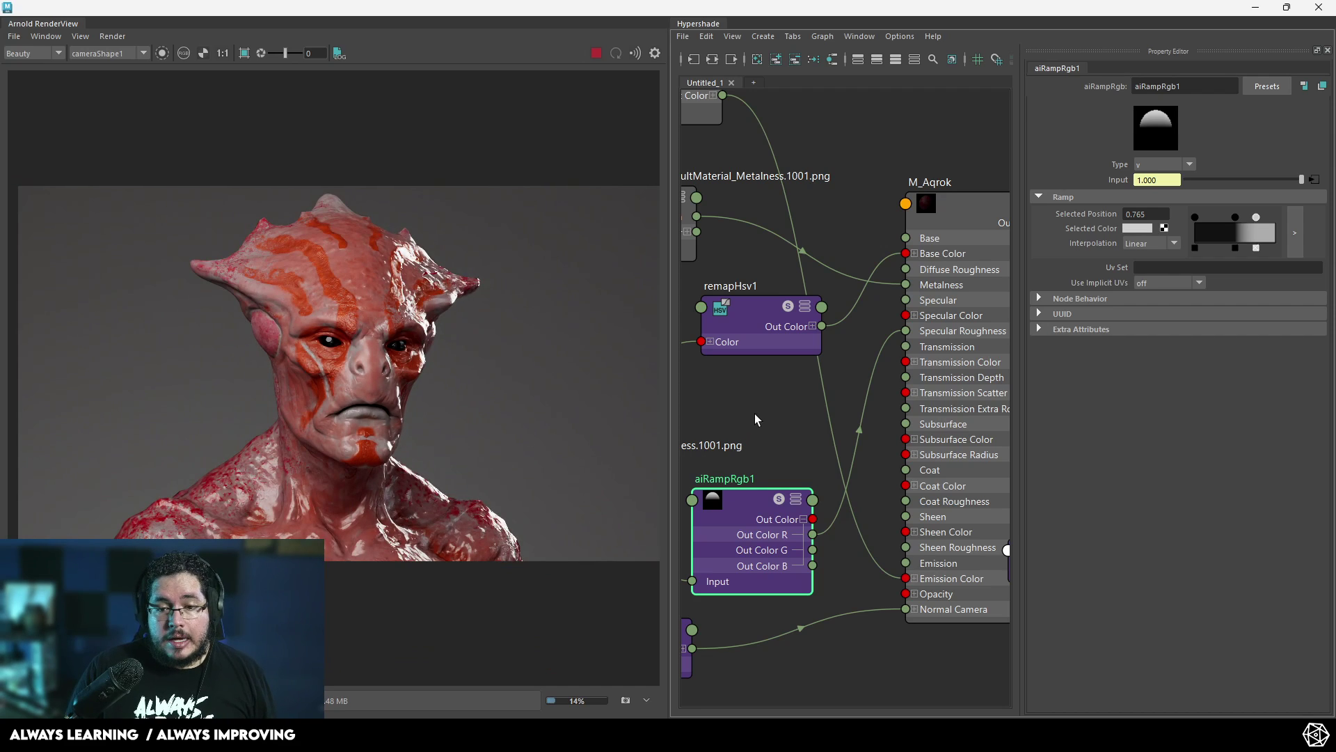